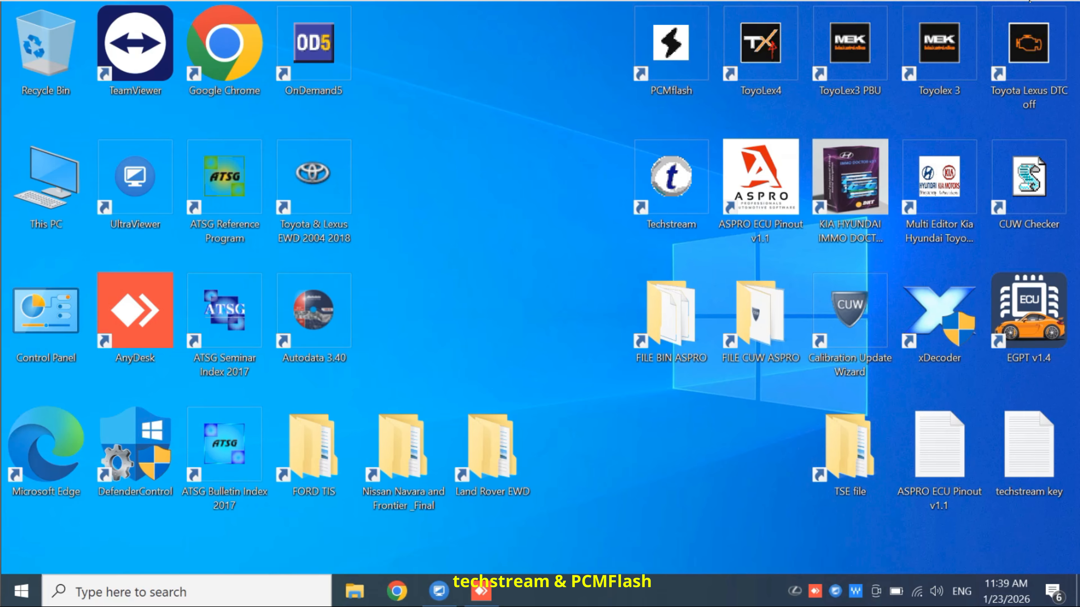
Step: Open ASPRO ECU Pinout and view the TOYOTA pinout for PRIUS 2004-2009
double_click(770, 173)
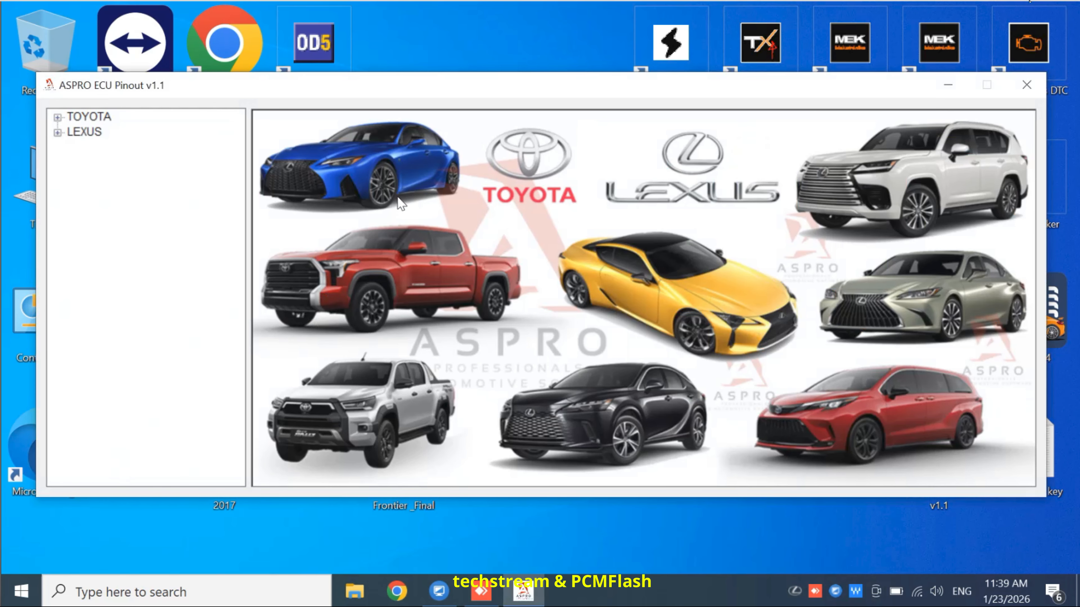
left_click(57, 117)
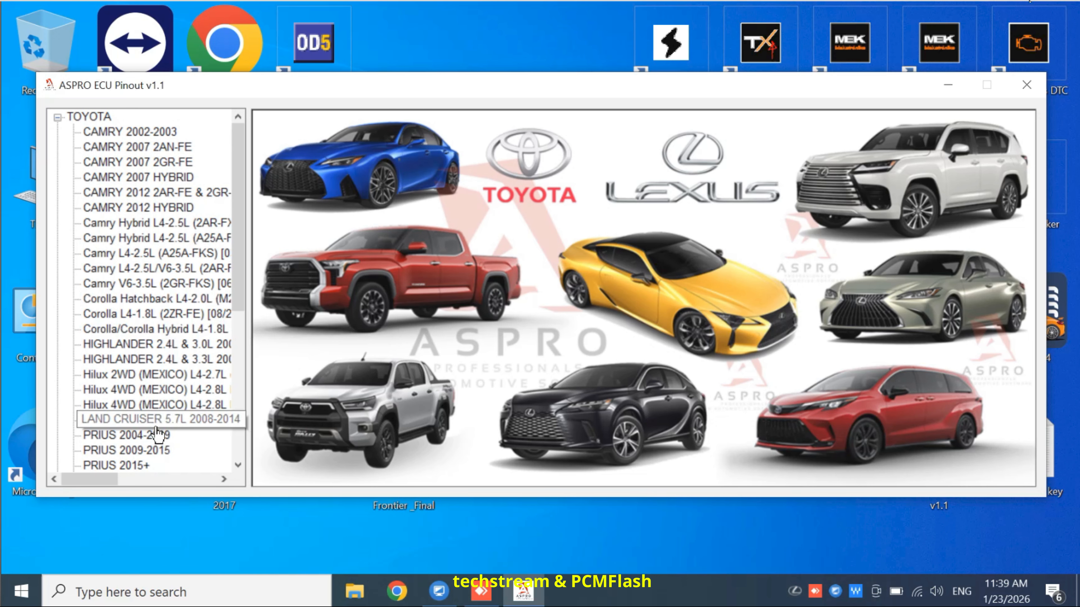
left_click(141, 436)
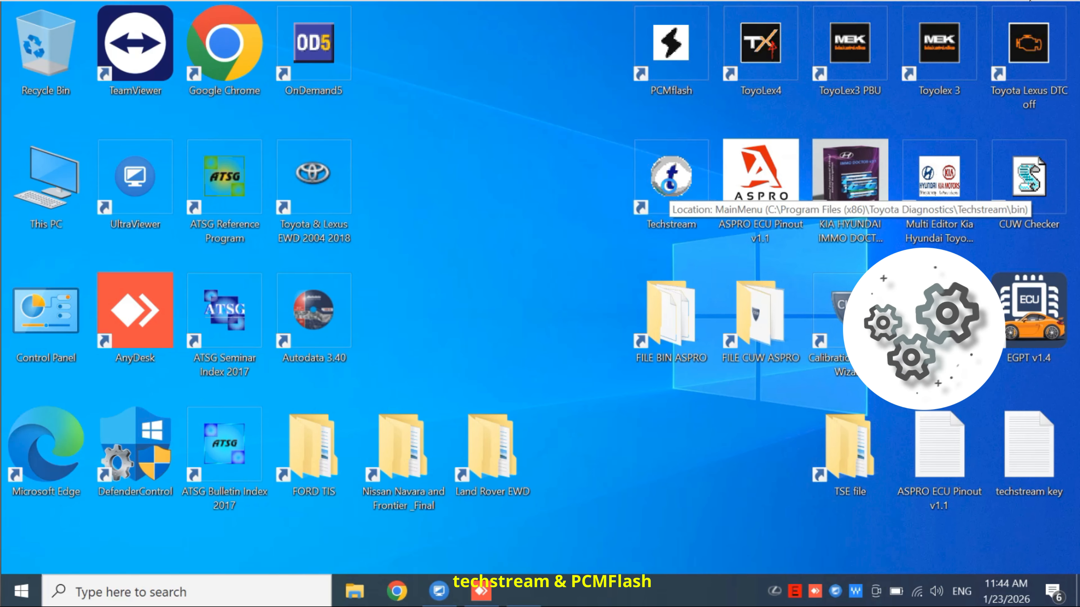
Step: Open Techstream, set its VIM interface to MongoosePro JLR, and maximize the window
double_click(669, 178)
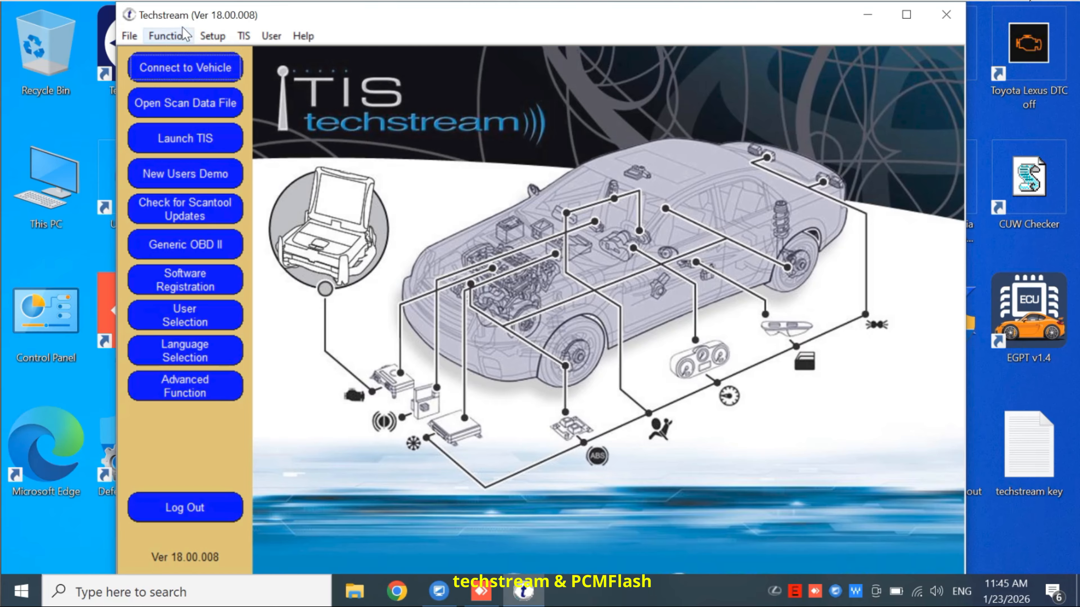
left_click(212, 35)
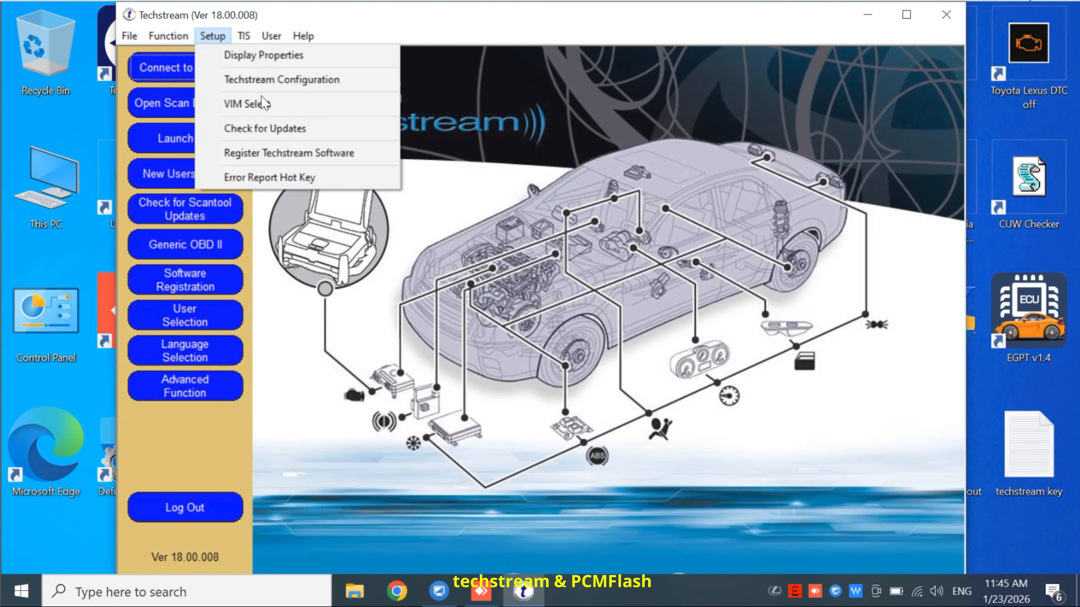
left_click(267, 109)
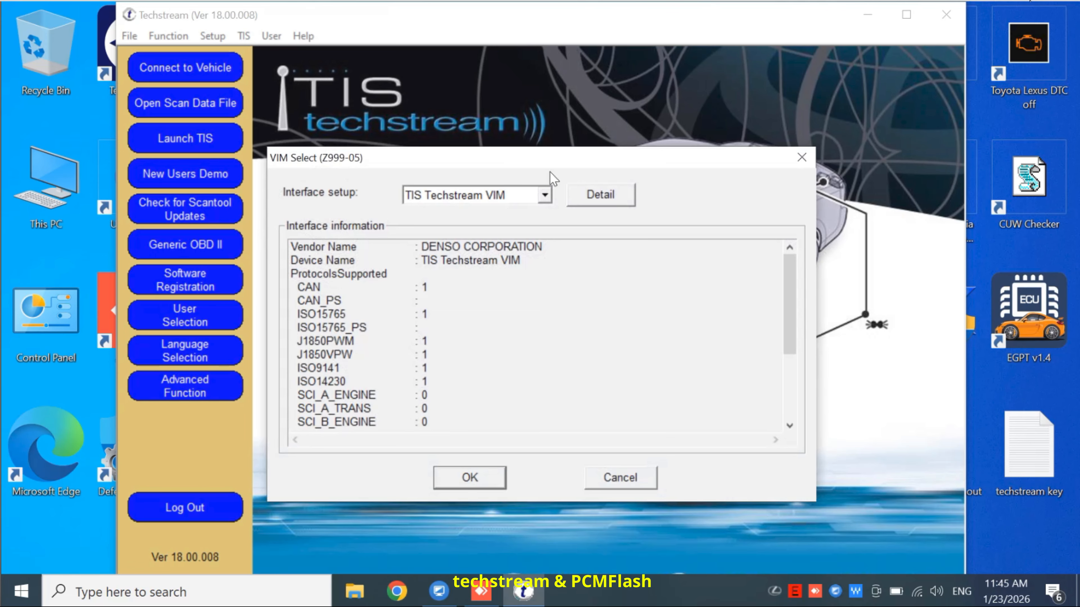
left_click(544, 201)
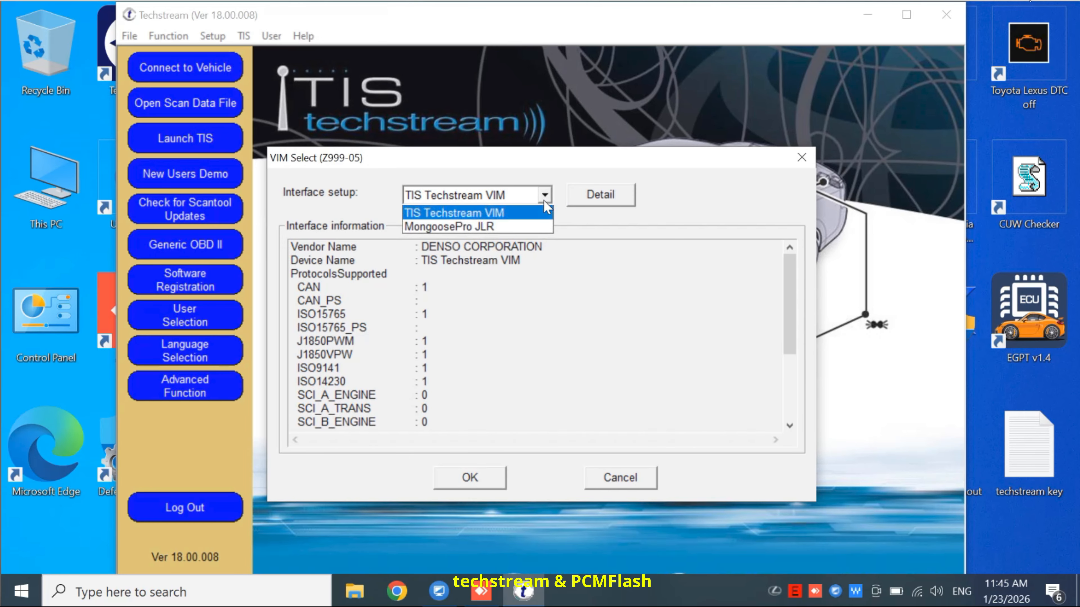
left_click(517, 224)
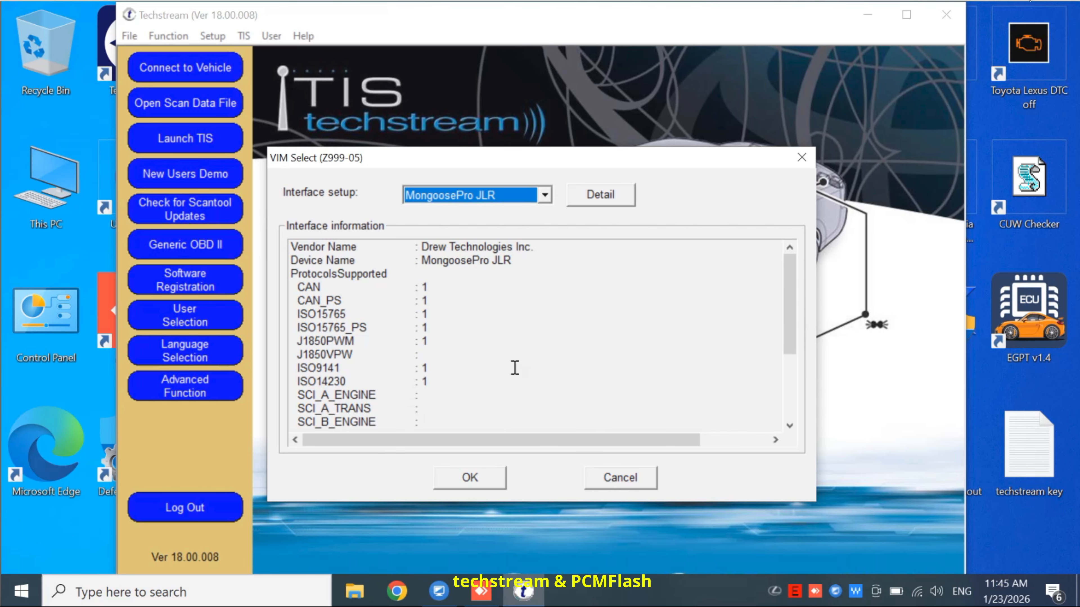
left_click(481, 478)
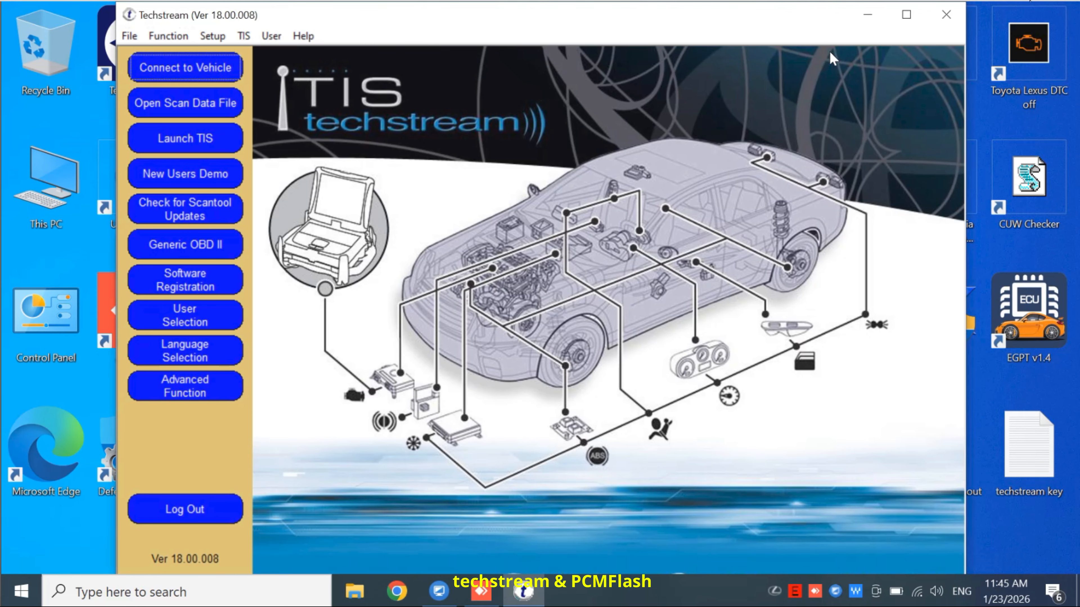
left_click(904, 17)
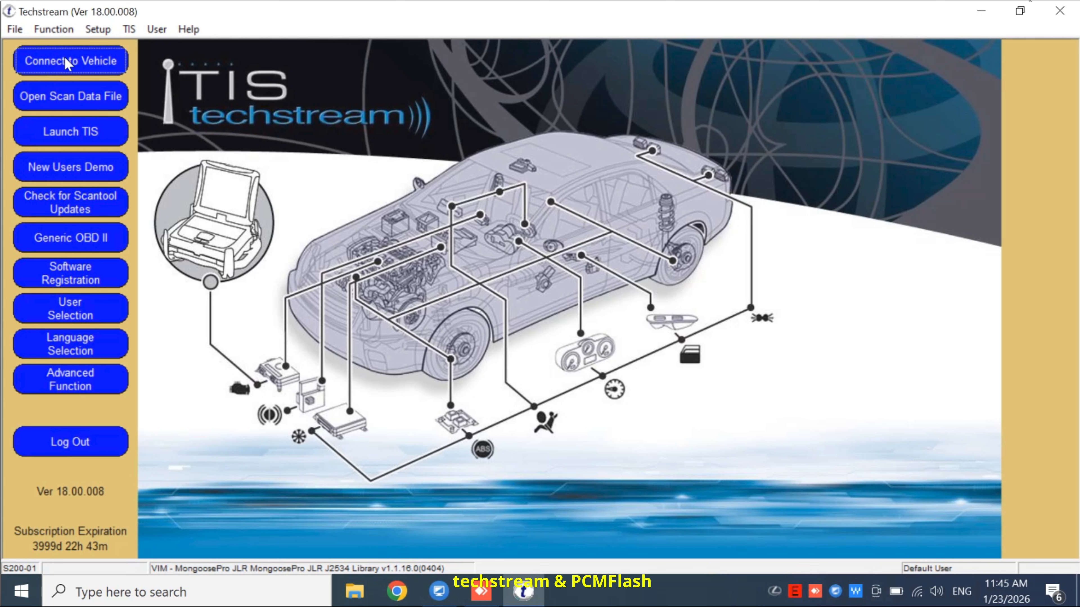
Step: Connect to the 2008 Toyota Prius 1NZ-FXE using the "w/ Smart Key" option
left_click(76, 68)
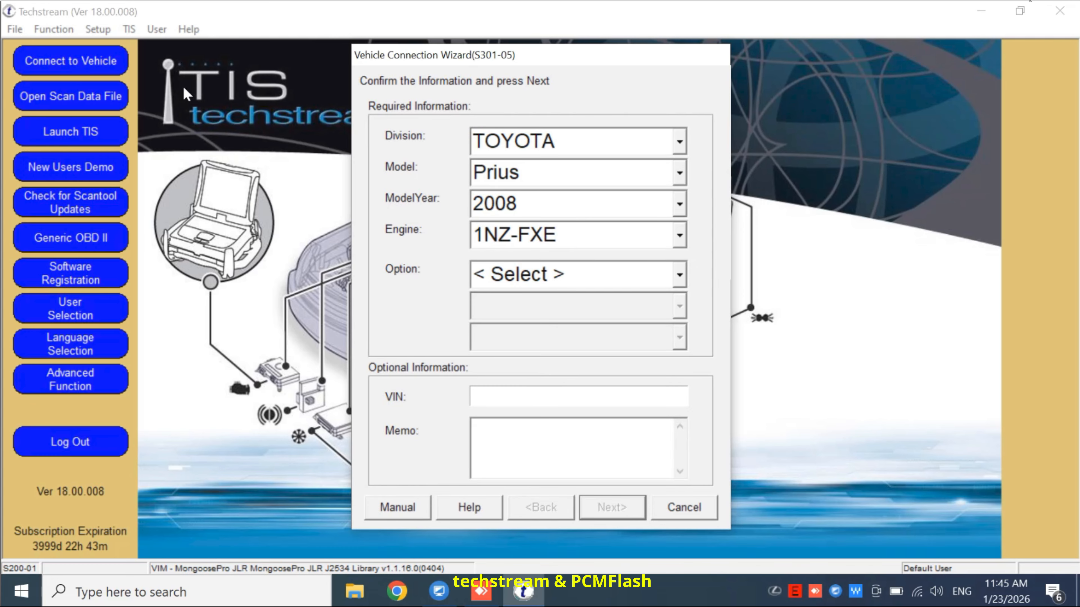
left_click(589, 284)
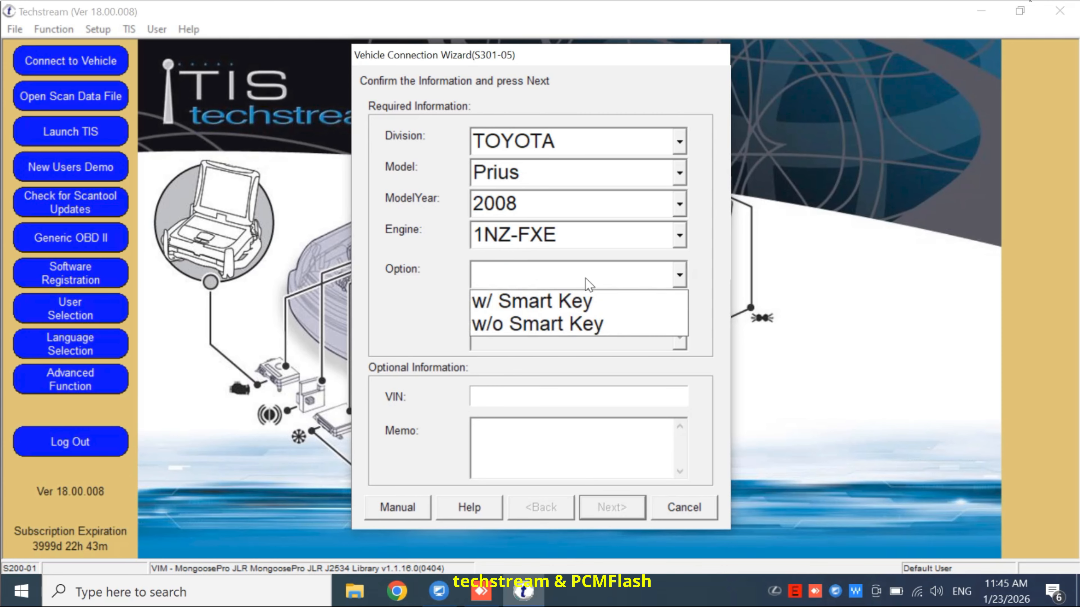
left_click(573, 303)
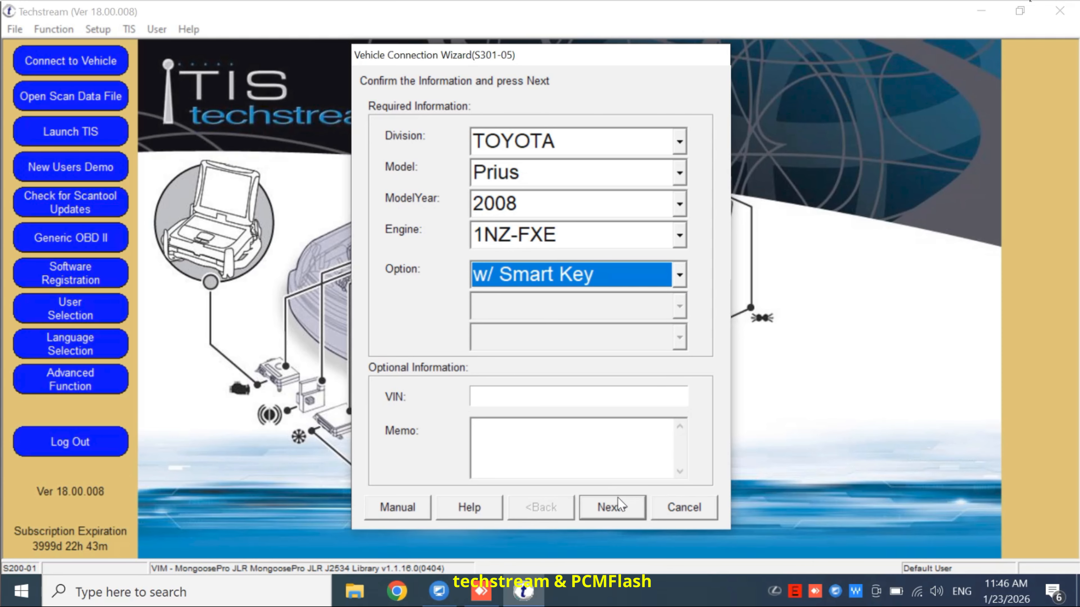
left_click(615, 516)
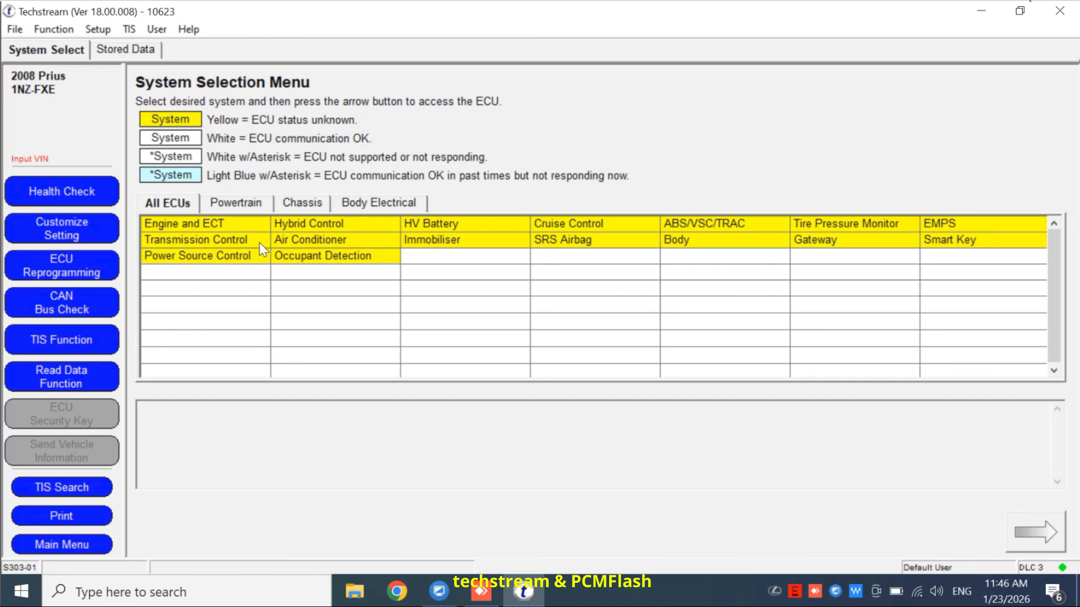
Step: Check the Engine and ECT trouble codes and live data list, and exit Techstream
double_click(194, 220)
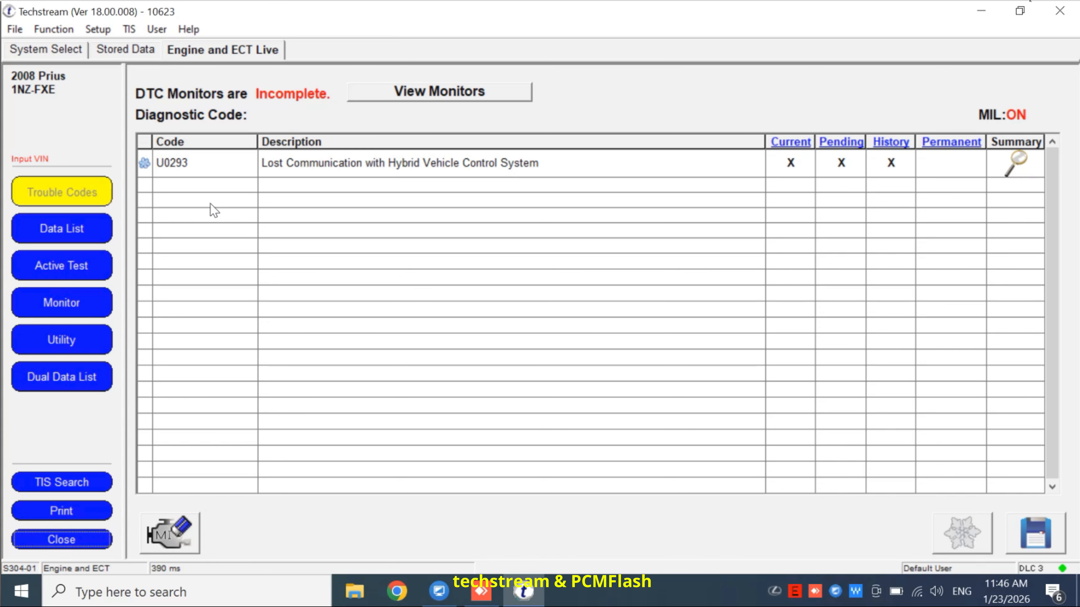
left_click(95, 239)
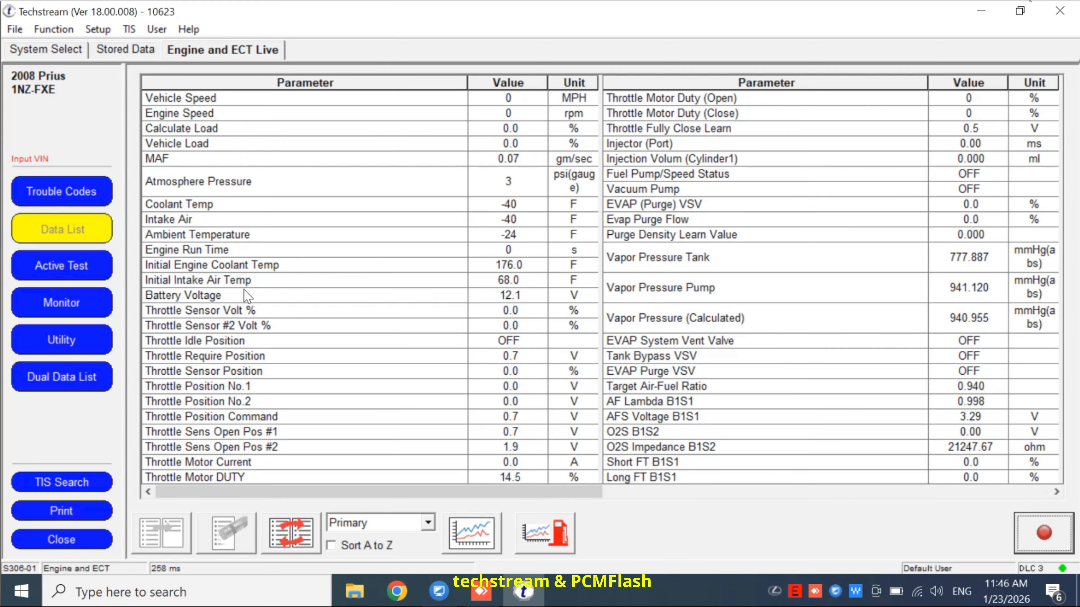
scroll(248, 295, "down", 3)
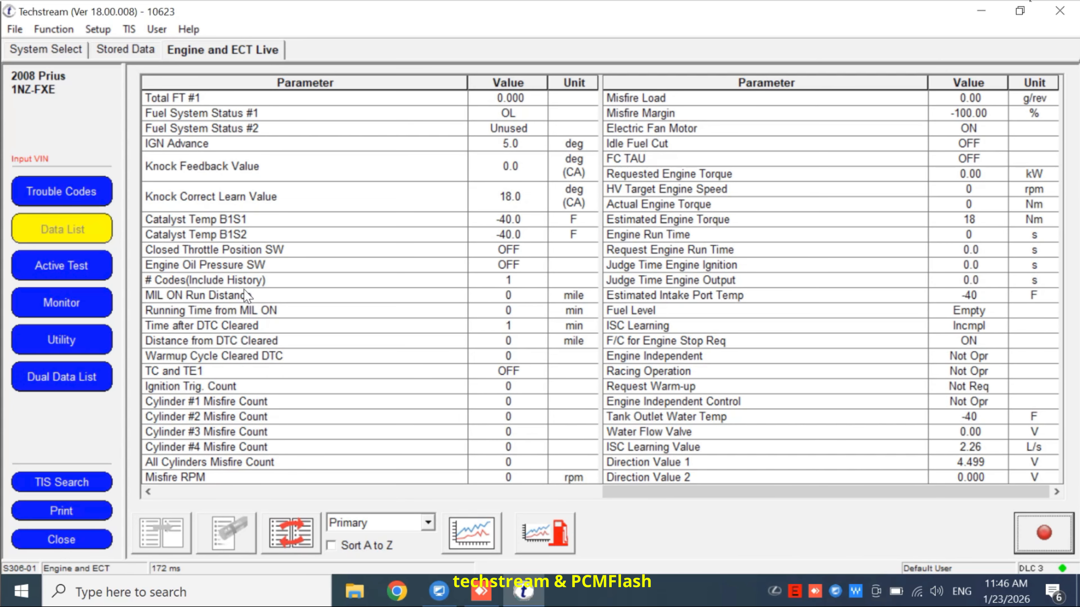
scroll(244, 291, "up", 3)
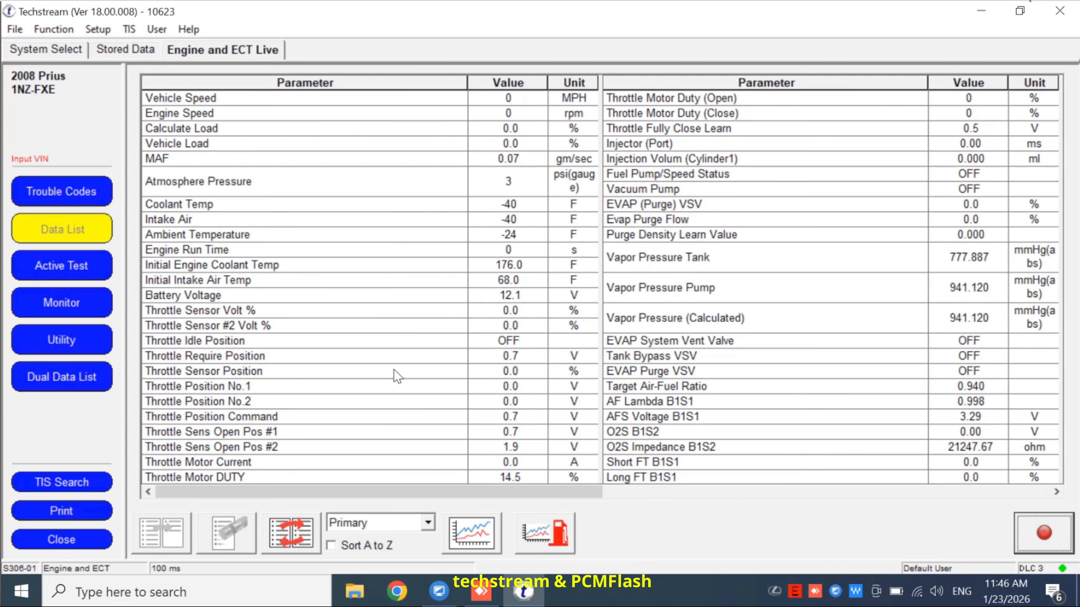
left_click(84, 548)
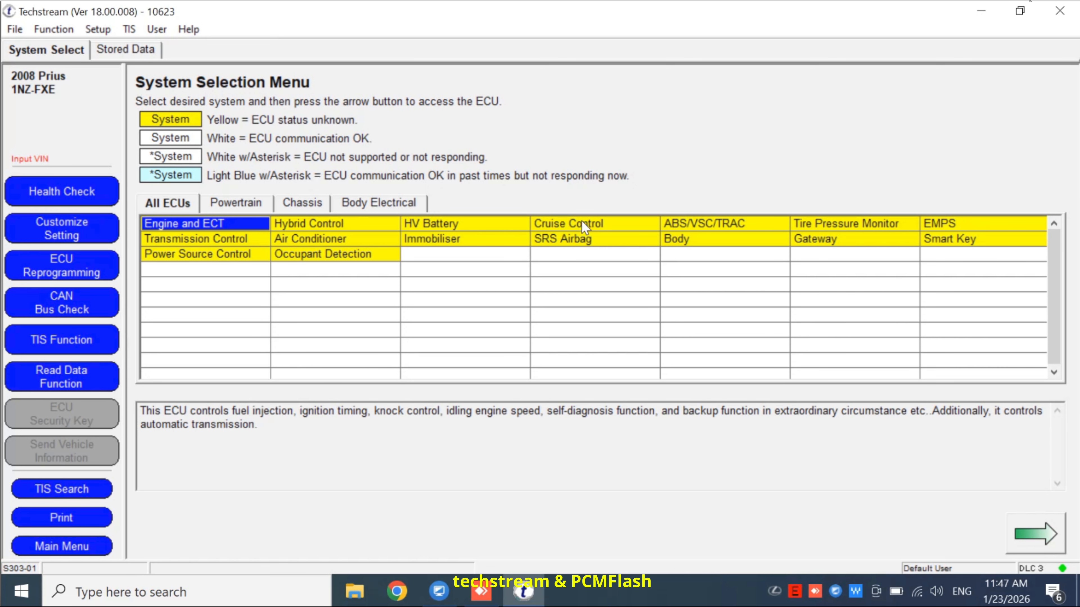
left_click(1059, 10)
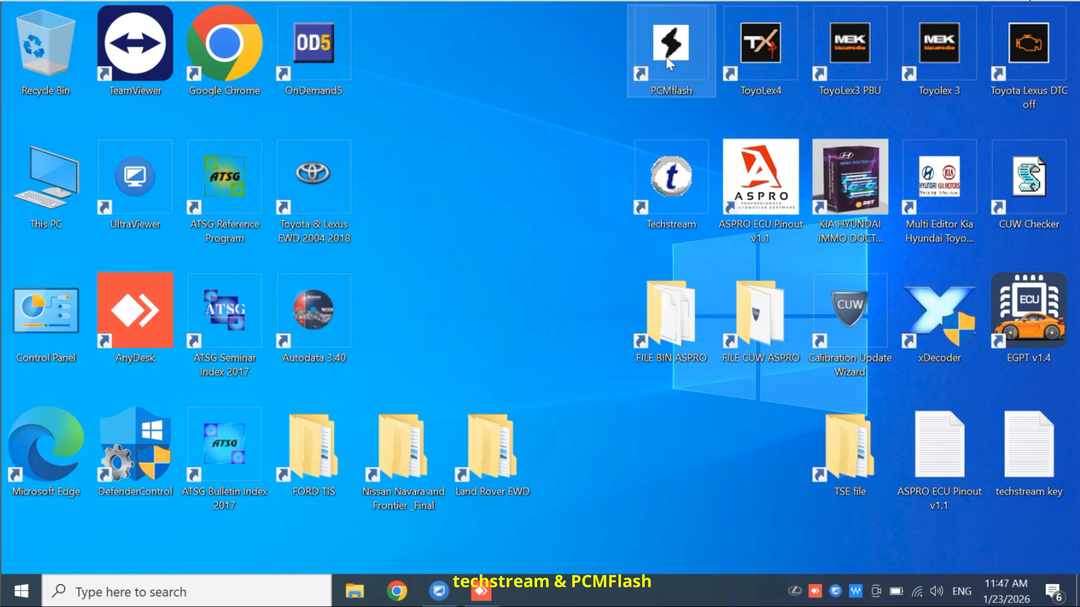
Step: Open PCMflash and set its interface to J2534: Drew Technologies Inc. - MongoosePro JLR
double_click(666, 57)
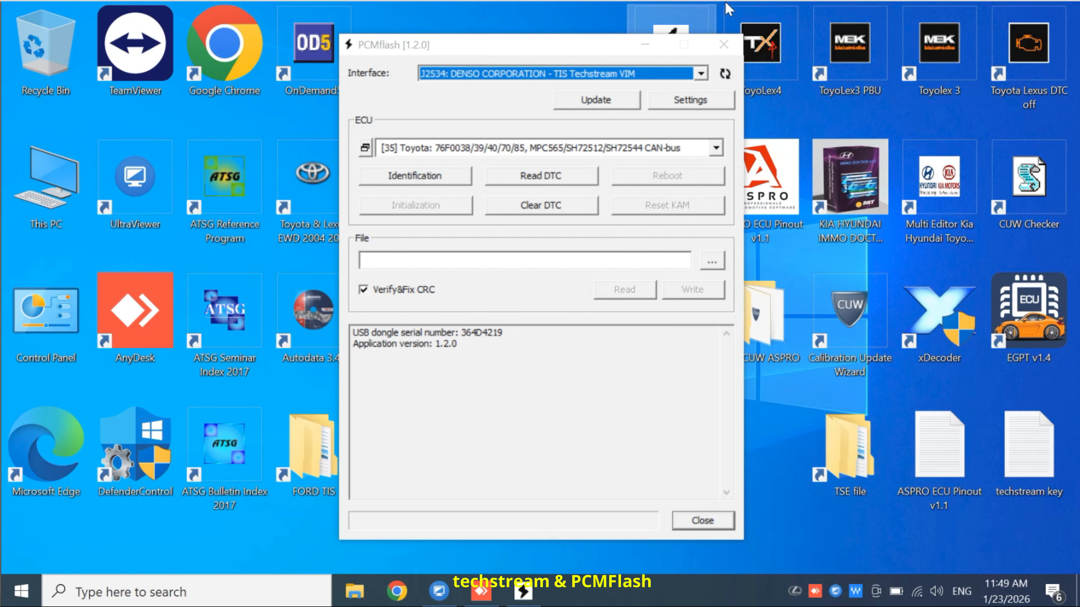
left_click(700, 73)
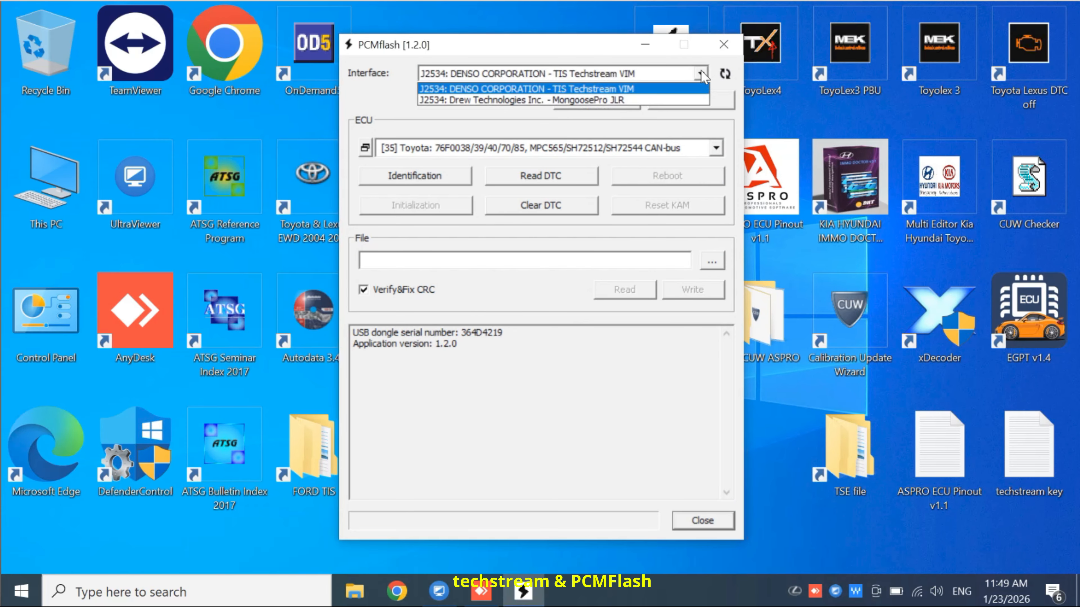
left_click(665, 100)
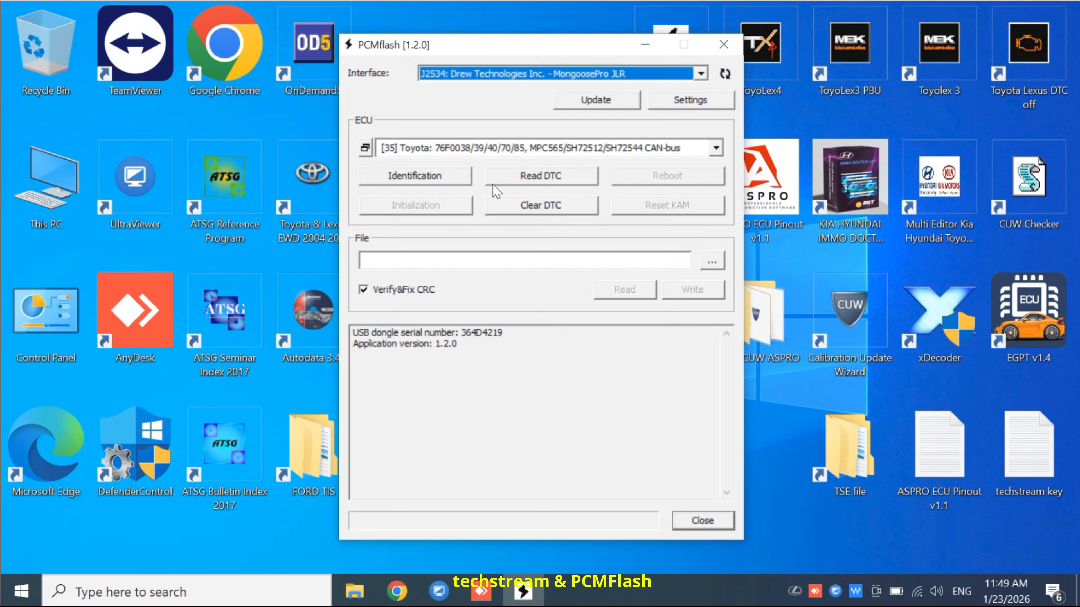
Step: Run the ECU identification, examine its calibration number, and read the stored DTCs
left_click(438, 175)
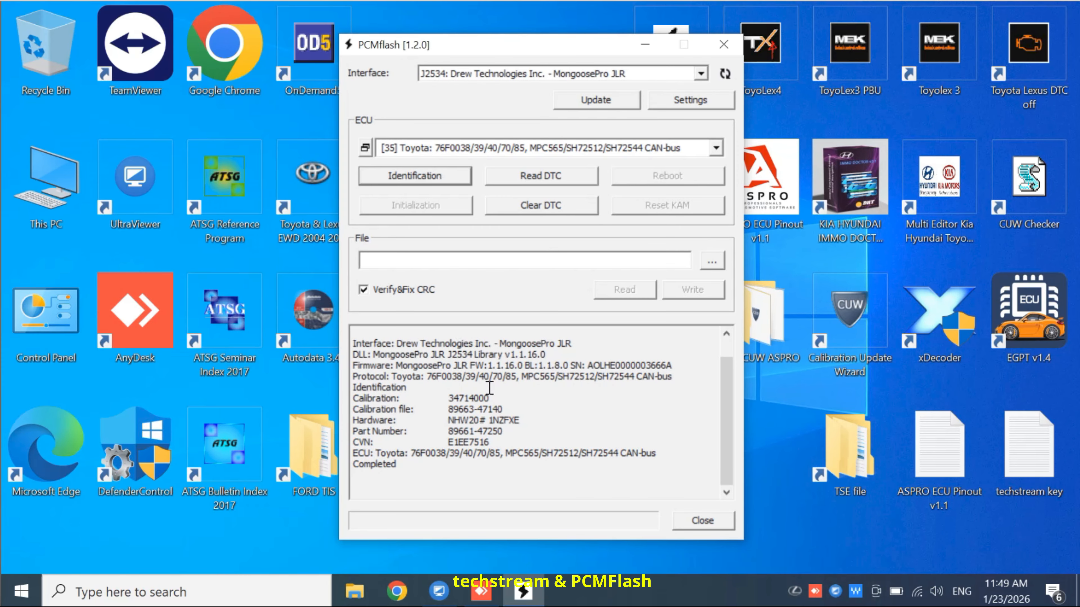
left_click_drag(490, 399, 448, 397)
left_click(560, 184)
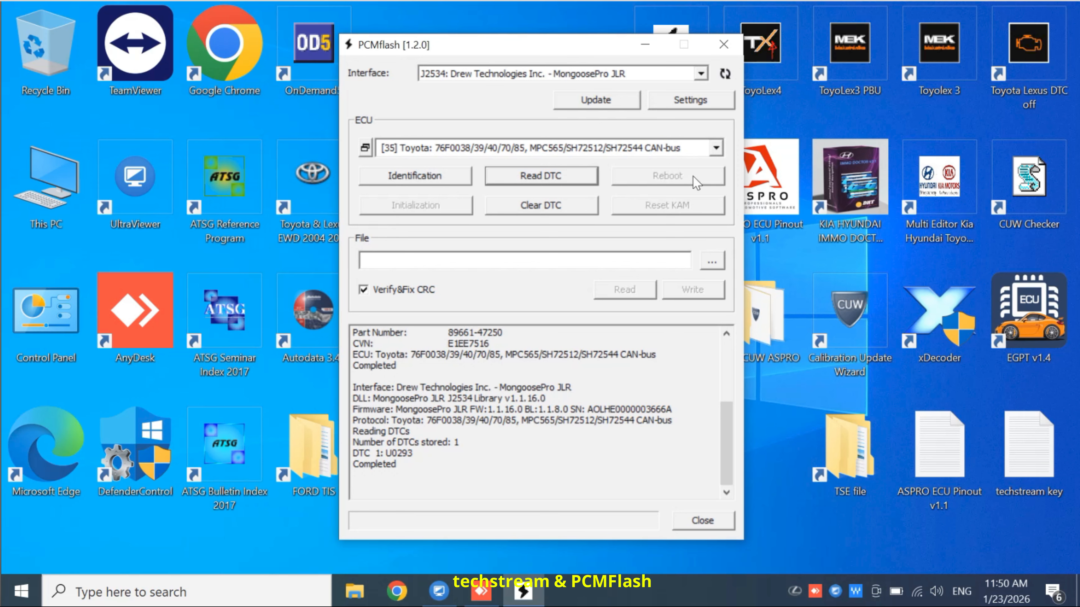
left_click(778, 317)
double_click(779, 318)
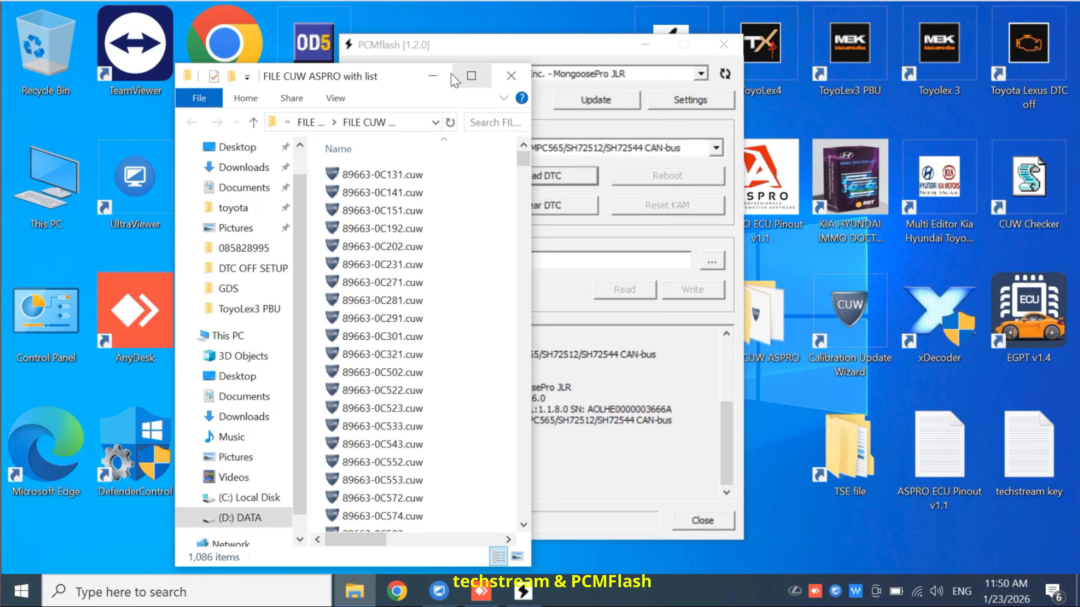
left_click(442, 77)
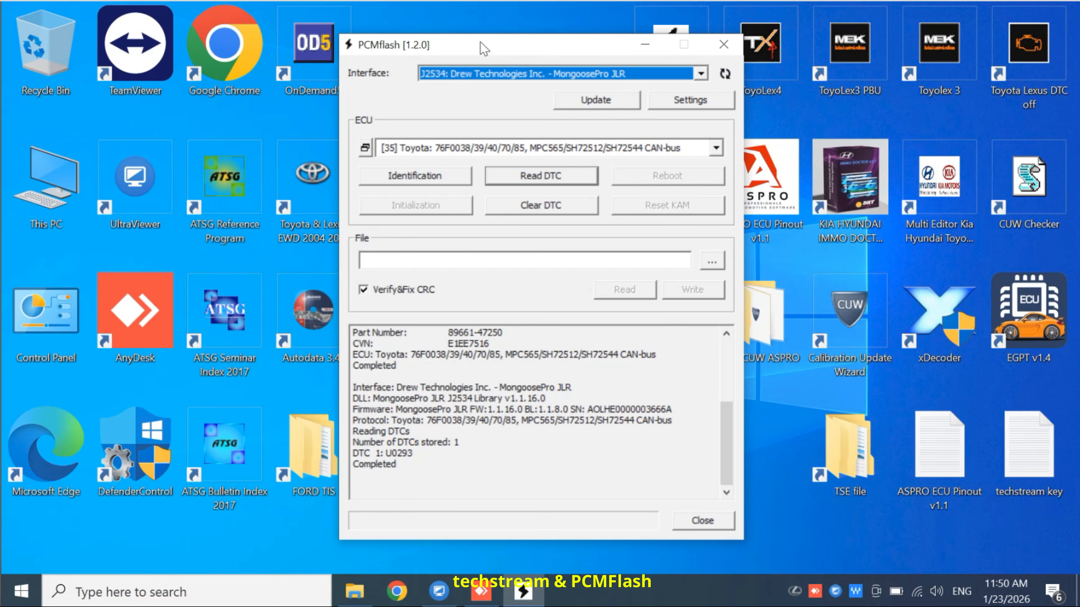
Step: Move the PCMflash window aside, open the FILE BIN ASPRO folder, and search it for "89663-"
left_click_drag(480, 41, 267, 40)
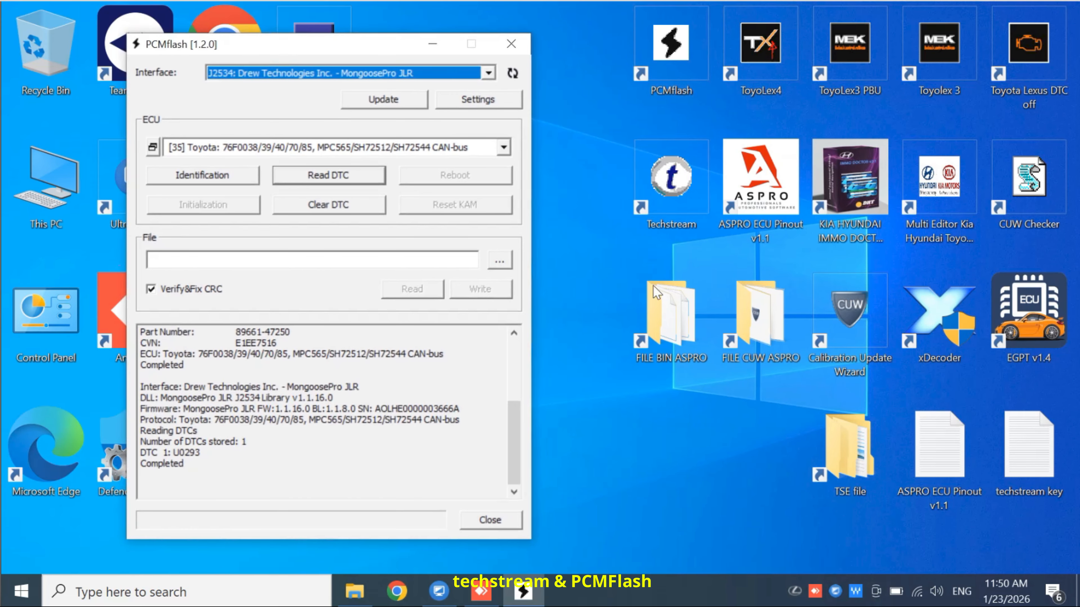
double_click(669, 336)
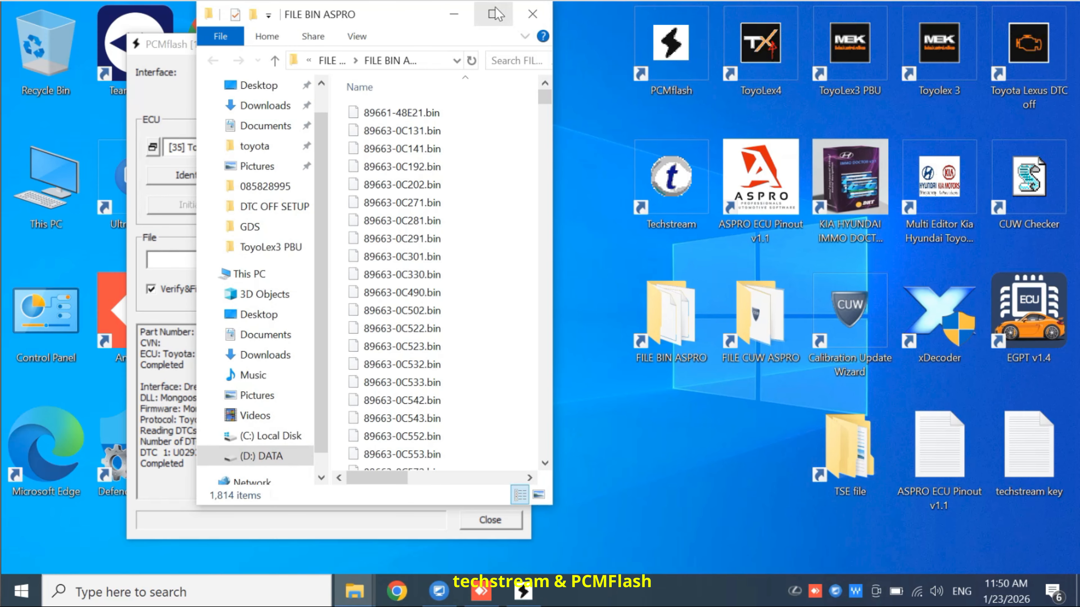
left_click(494, 14)
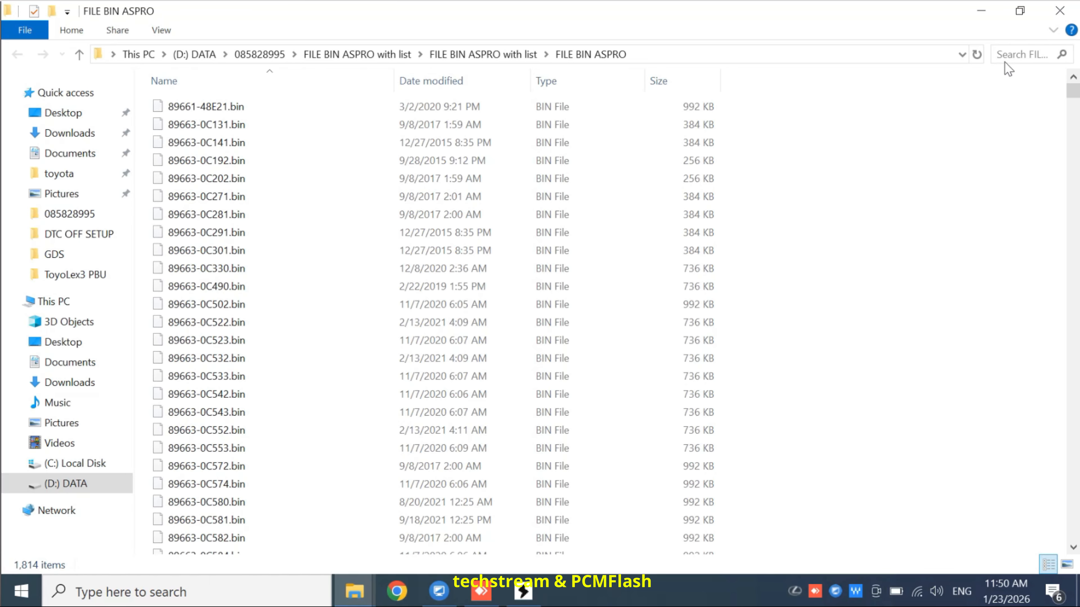
left_click(1009, 56)
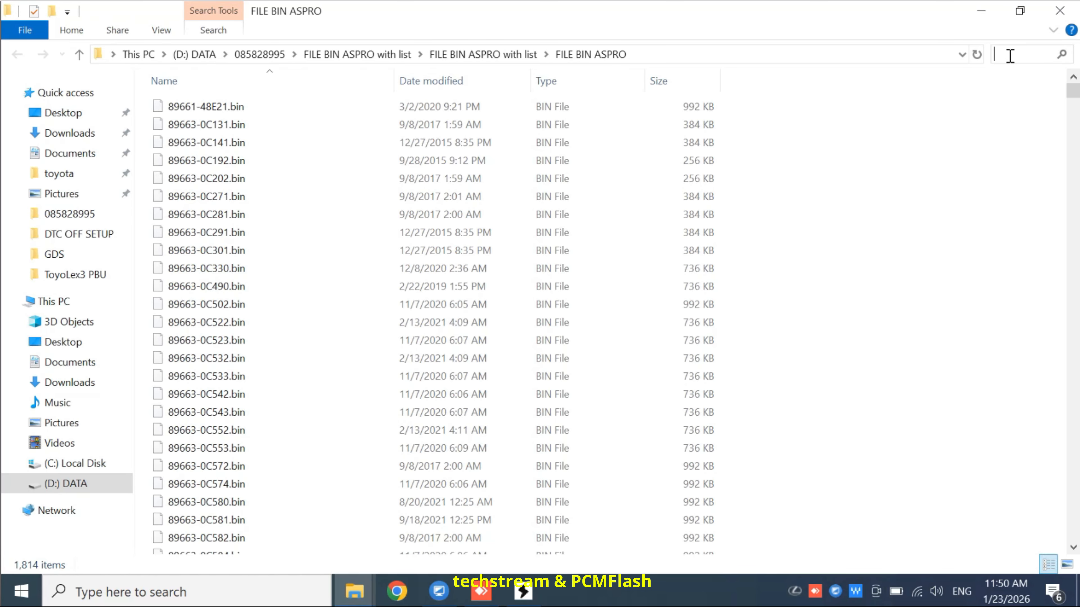
type("8966")
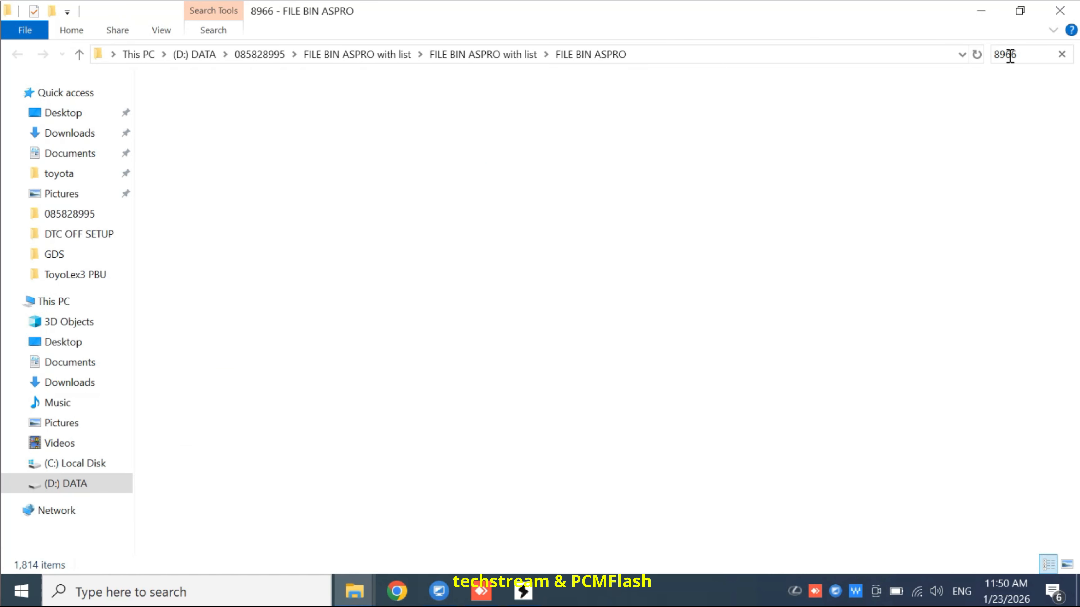
type("3-")
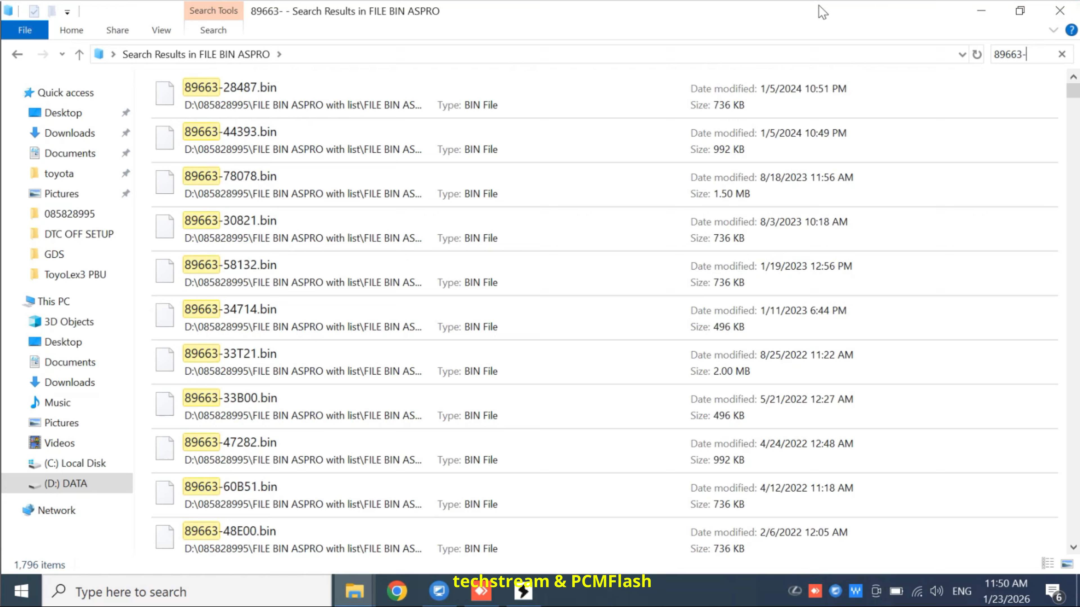
Step: Place the search results beside PCMflash and look up the calibration file number in its log
left_click_drag(823, 12, 782, 61)
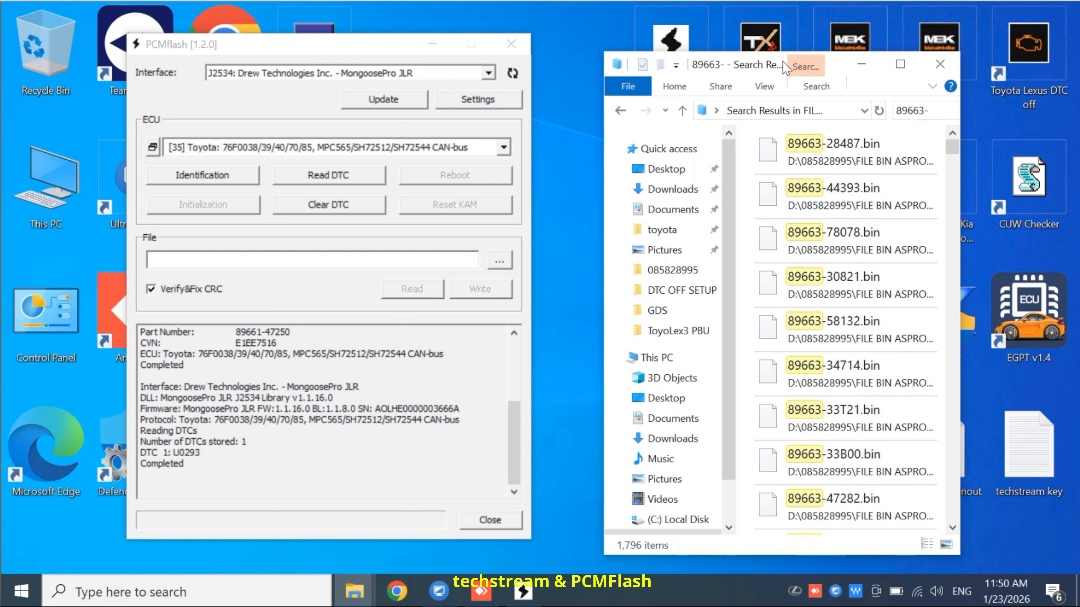
double_click(514, 333)
double_click(514, 333)
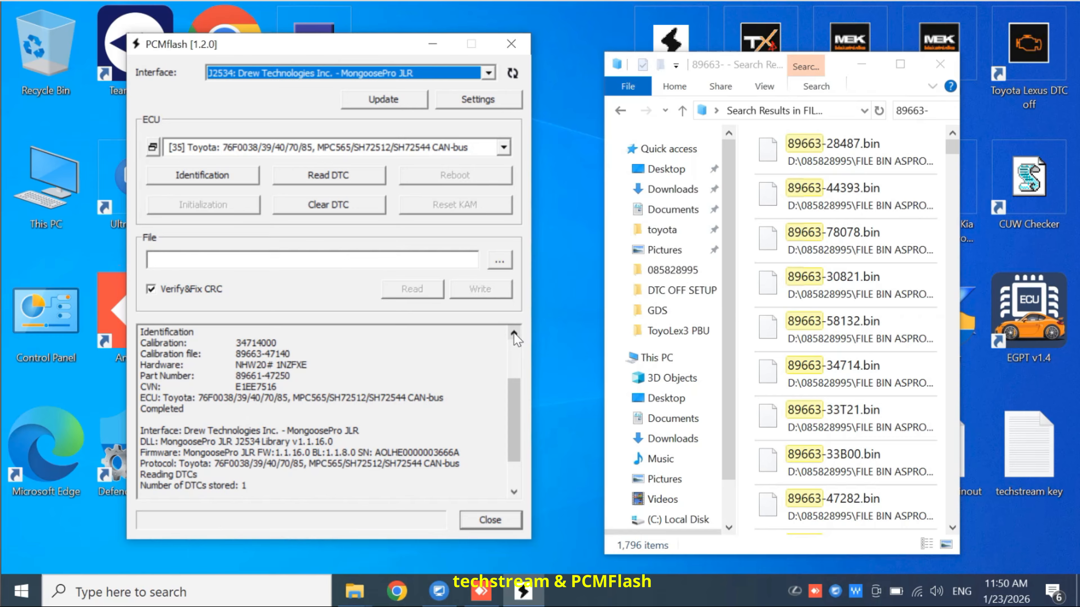
Step: Narrow the FILE BIN ASPRO folder search to "89663-4714" to locate the BIN file matching the ECU's calibration file number
left_click(932, 106)
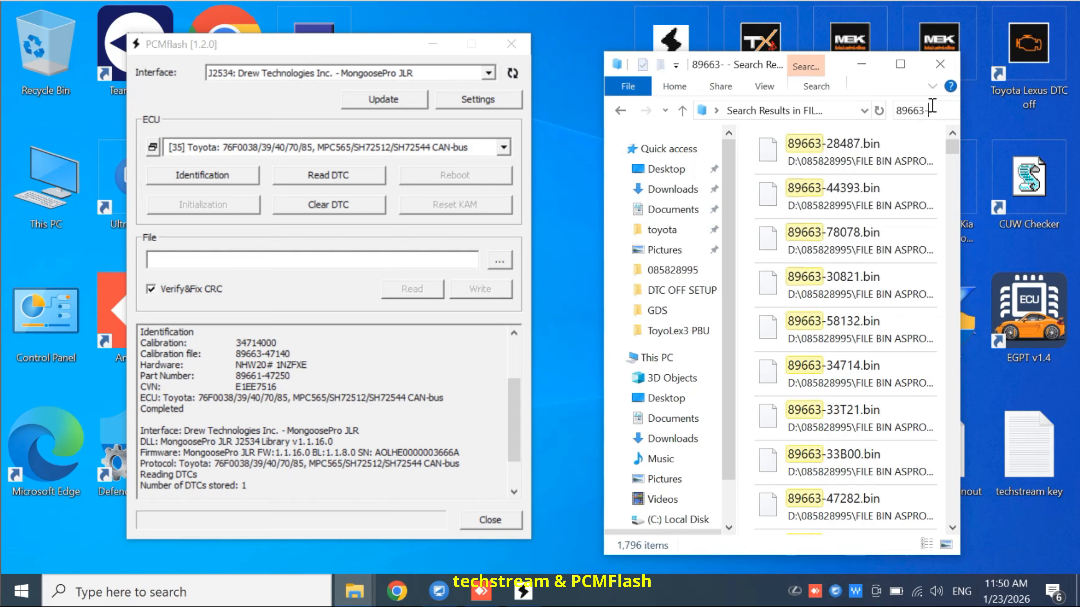
type("471")
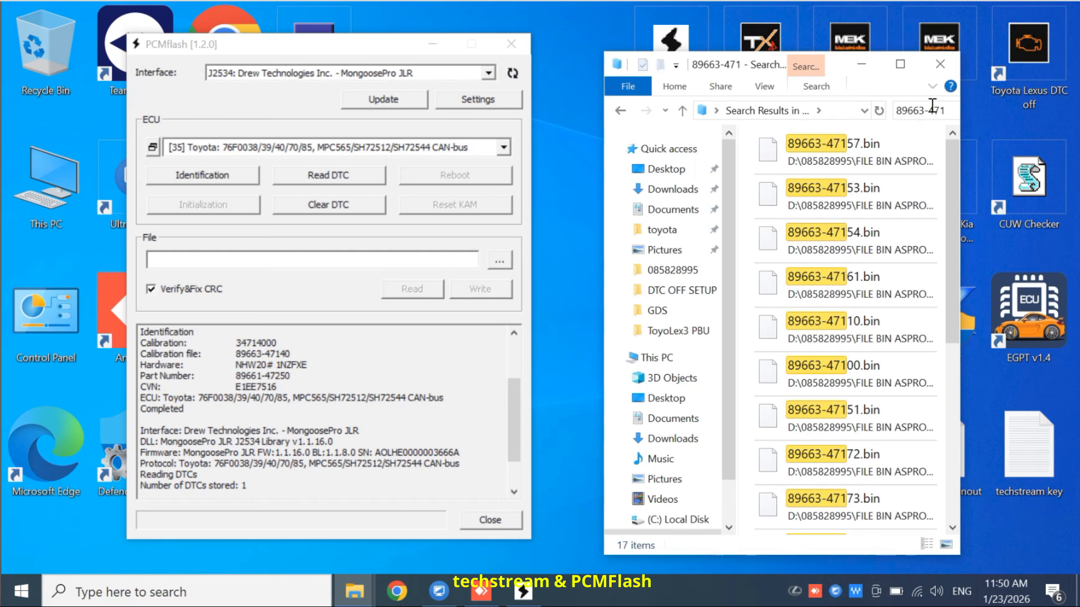
type("14")
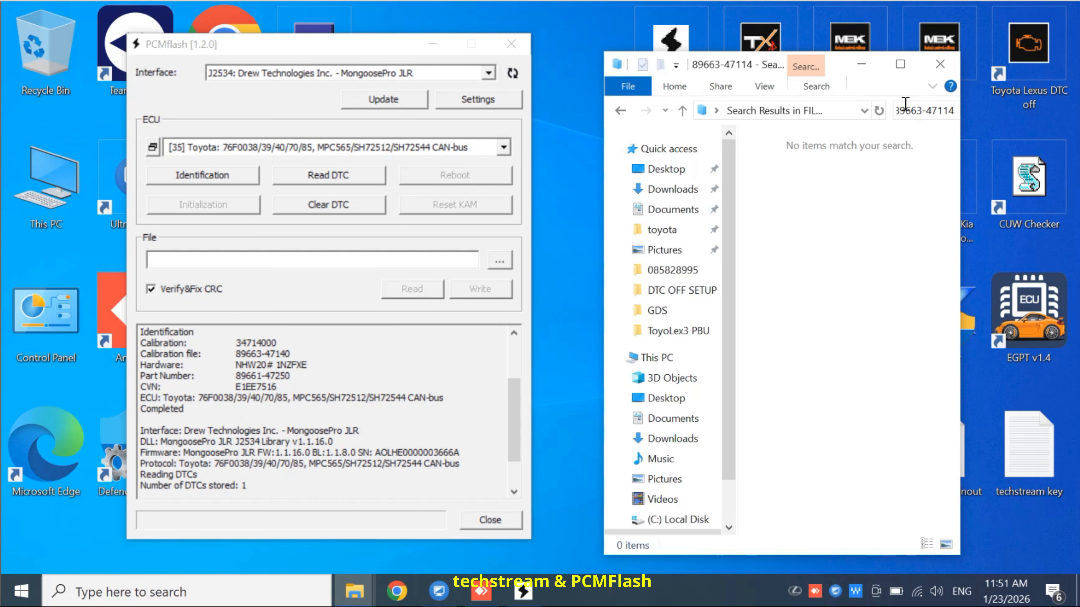
key("BackSpace")
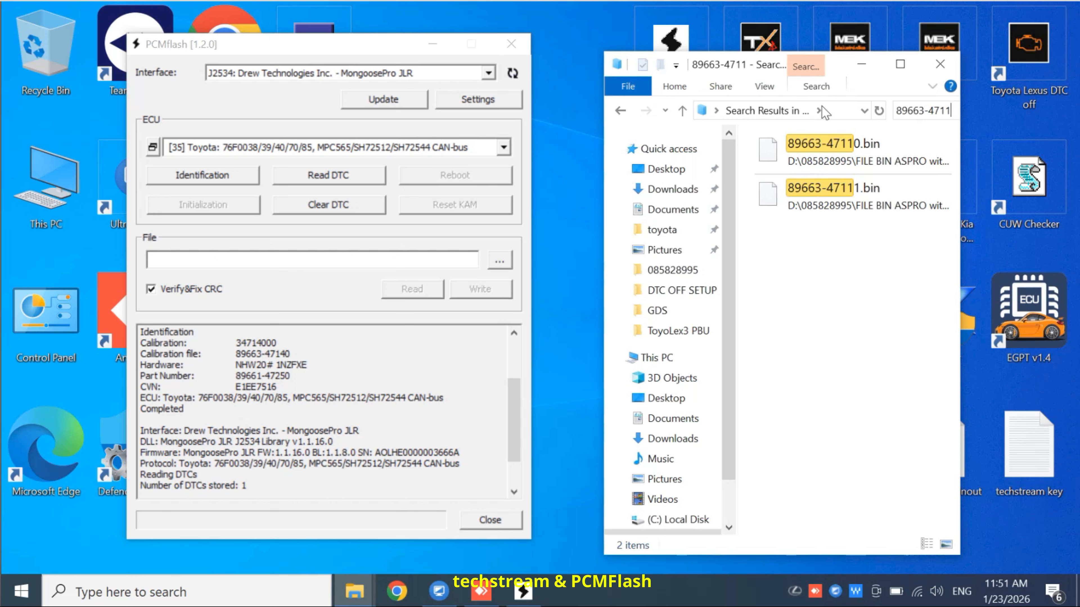
key("BackSpace")
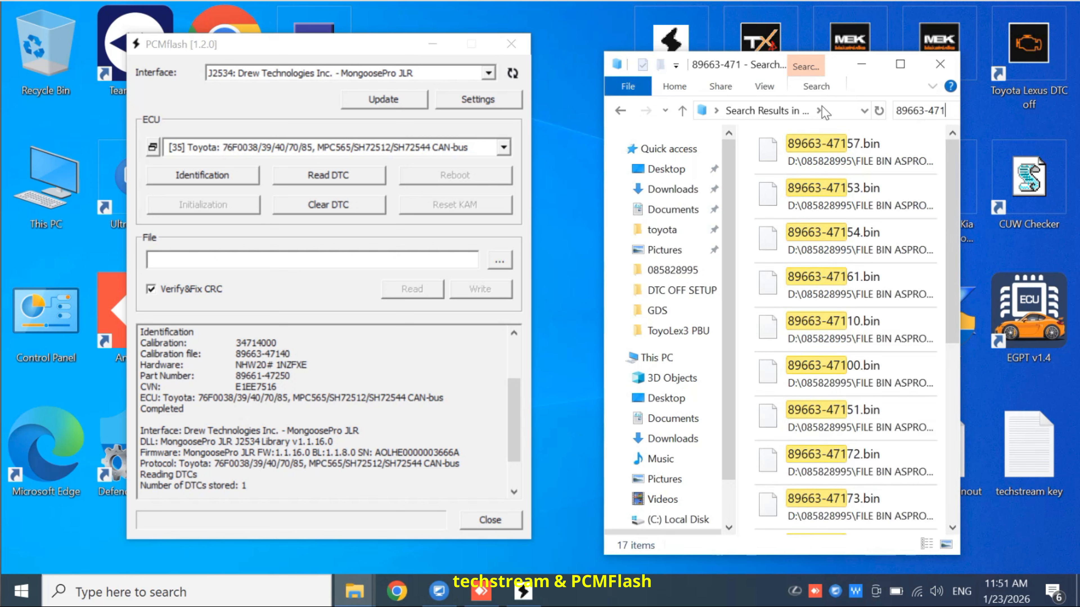
type("4")
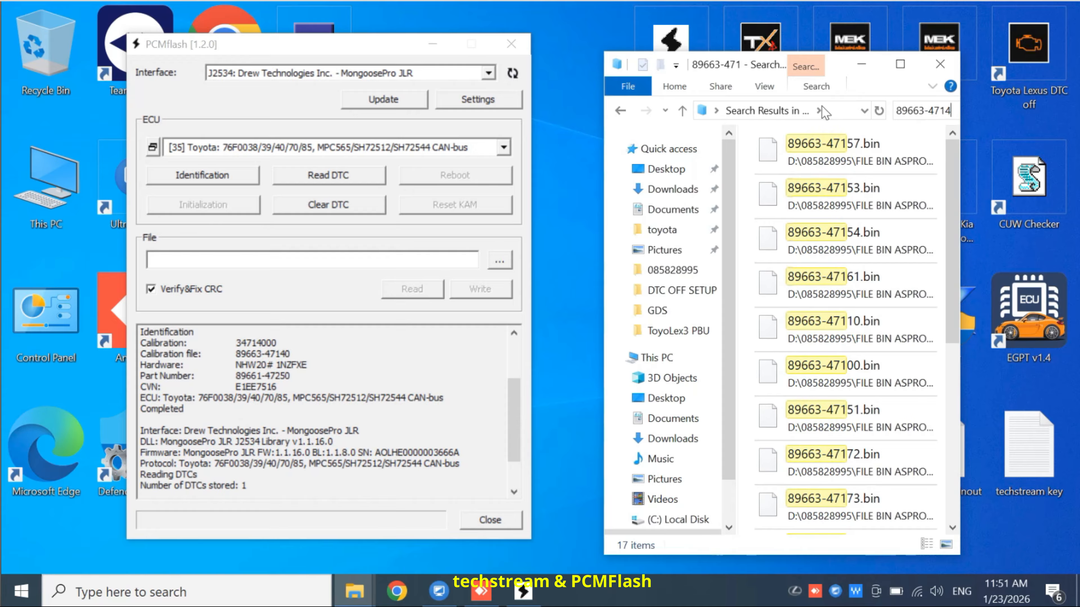
Step: Copy 89663-47140.bin from the search results to the desktop and close the search results window
right_click(799, 146)
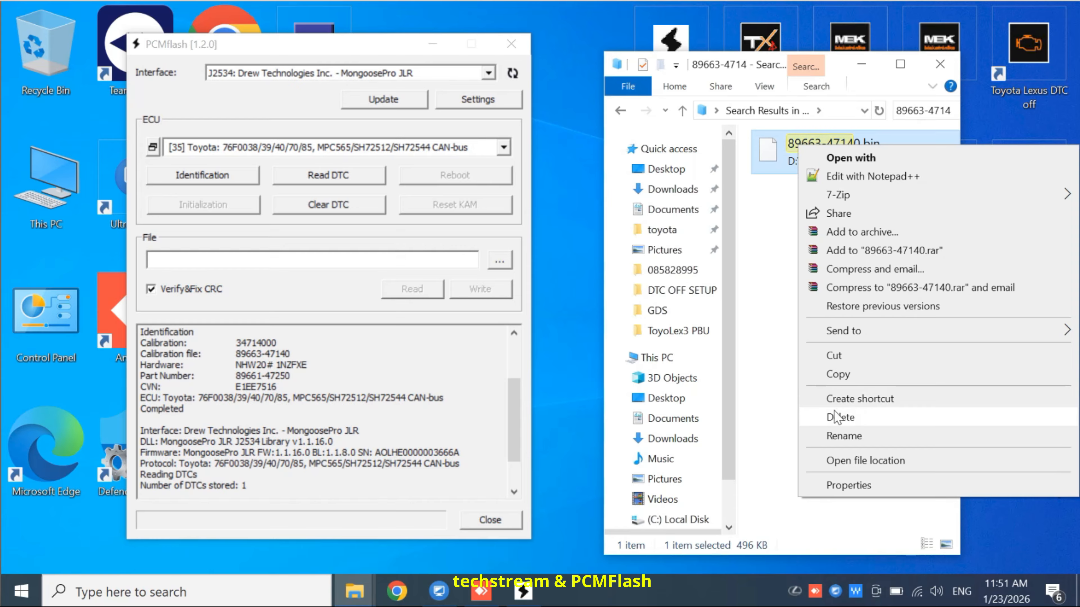
left_click(838, 374)
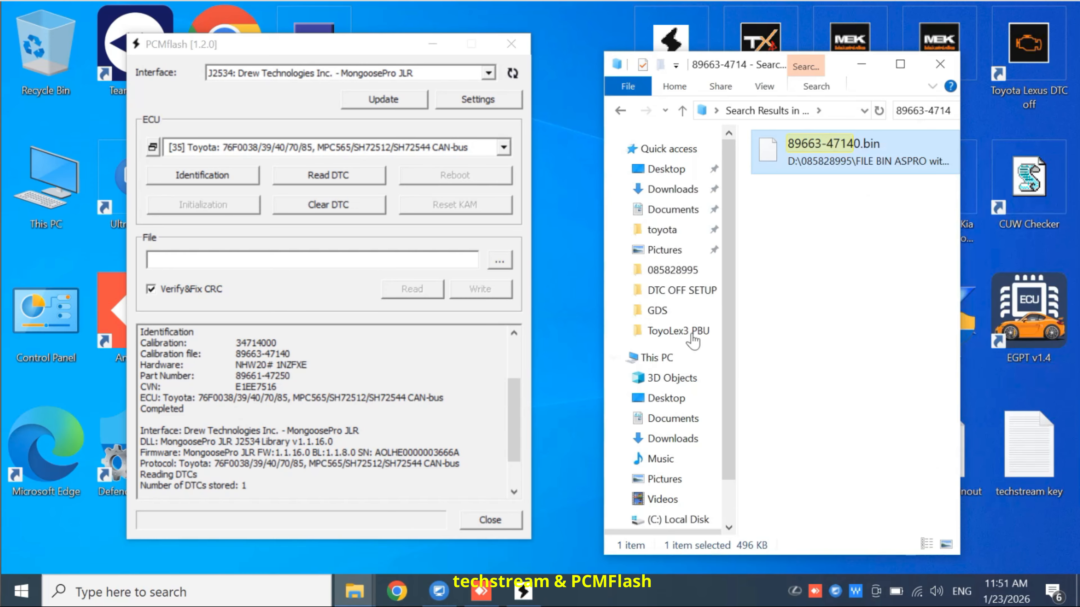
right_click(556, 283)
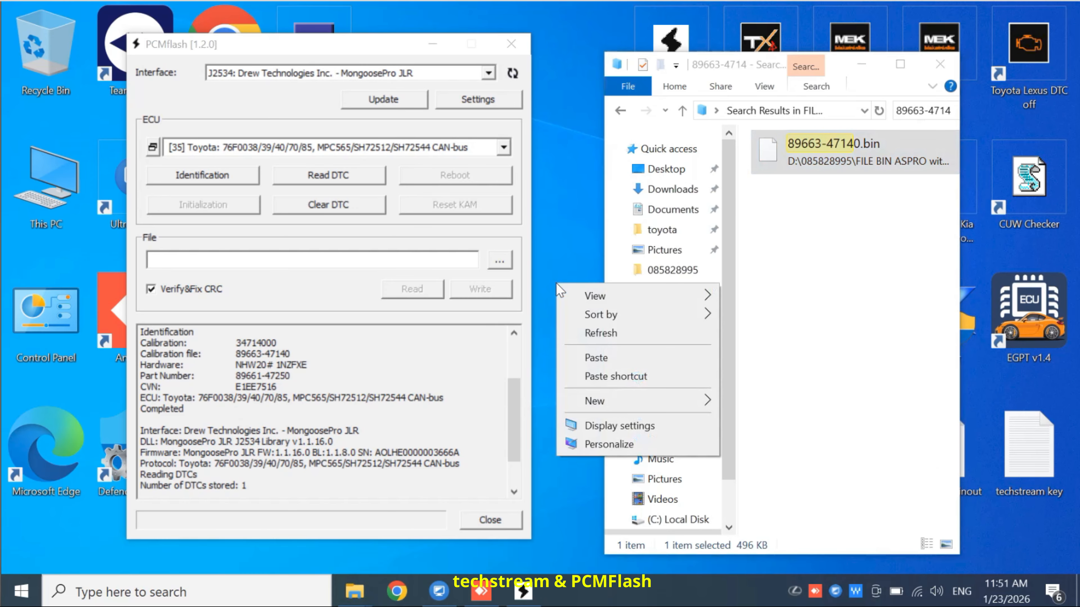
left_click(596, 357)
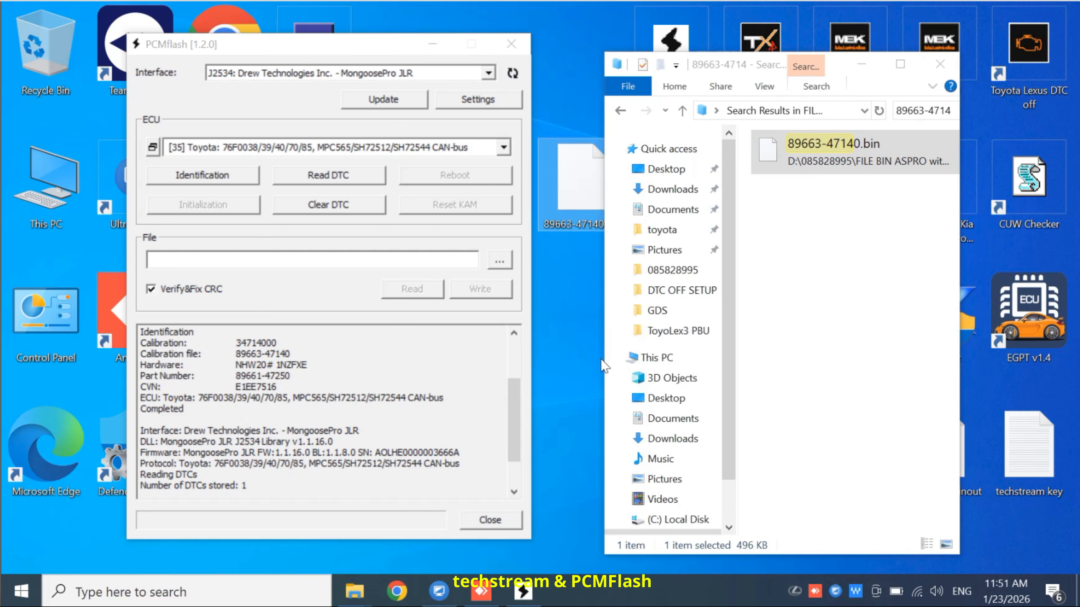
left_click(942, 60)
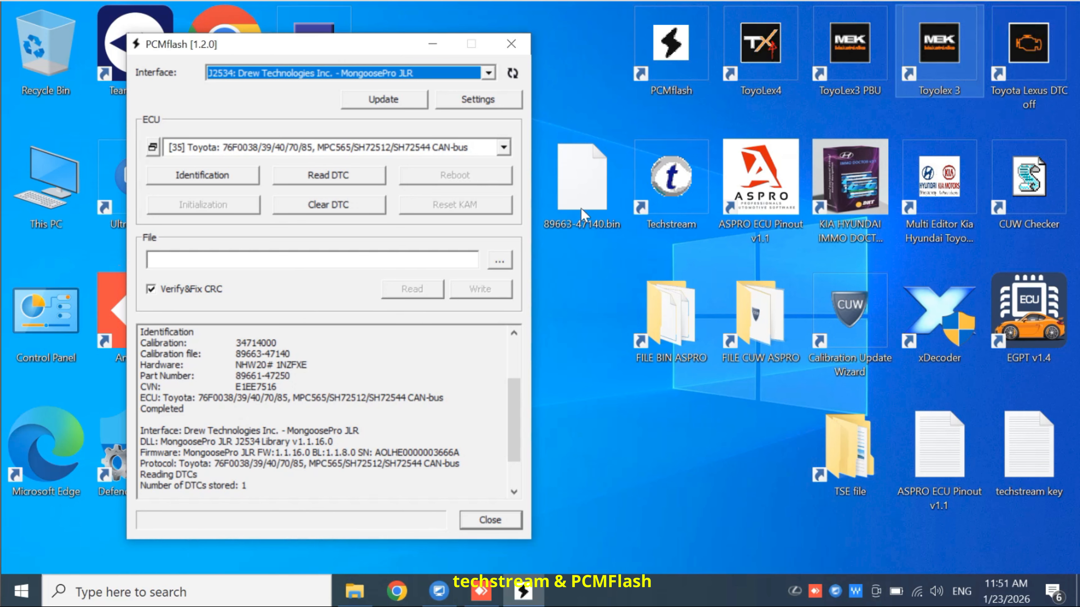
Step: Load 89663-47140.bin from the desktop into PCMflash as the file for flashing
left_click(502, 262)
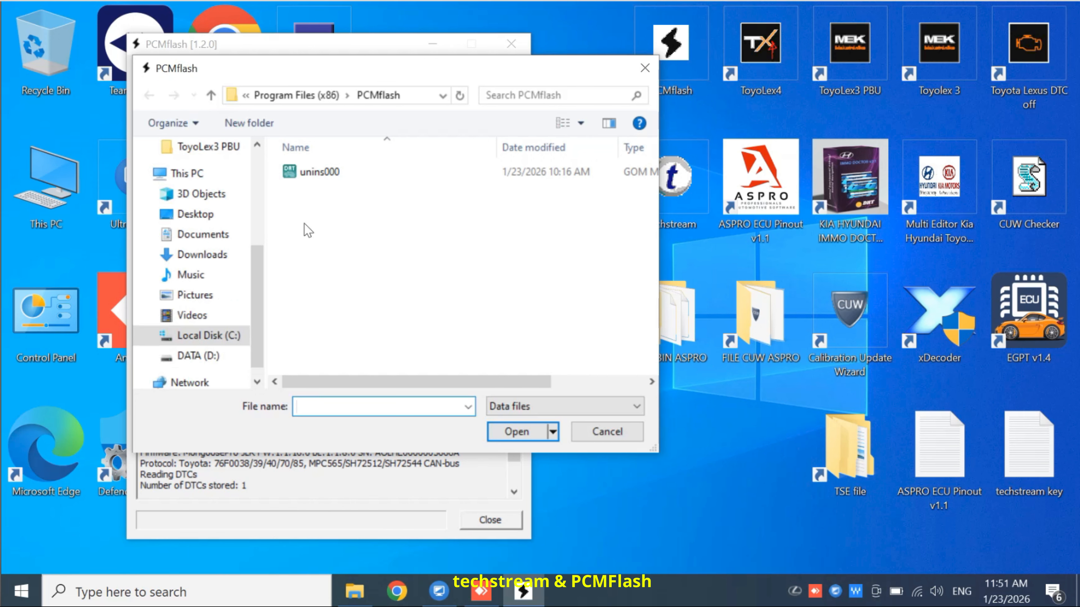
left_click(218, 211)
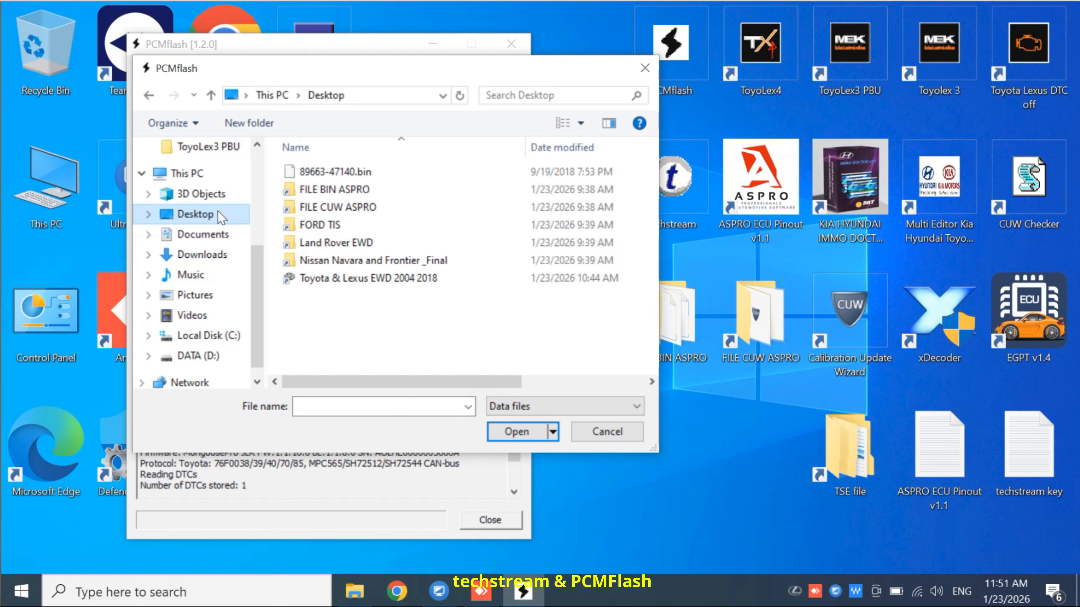
left_click(316, 169)
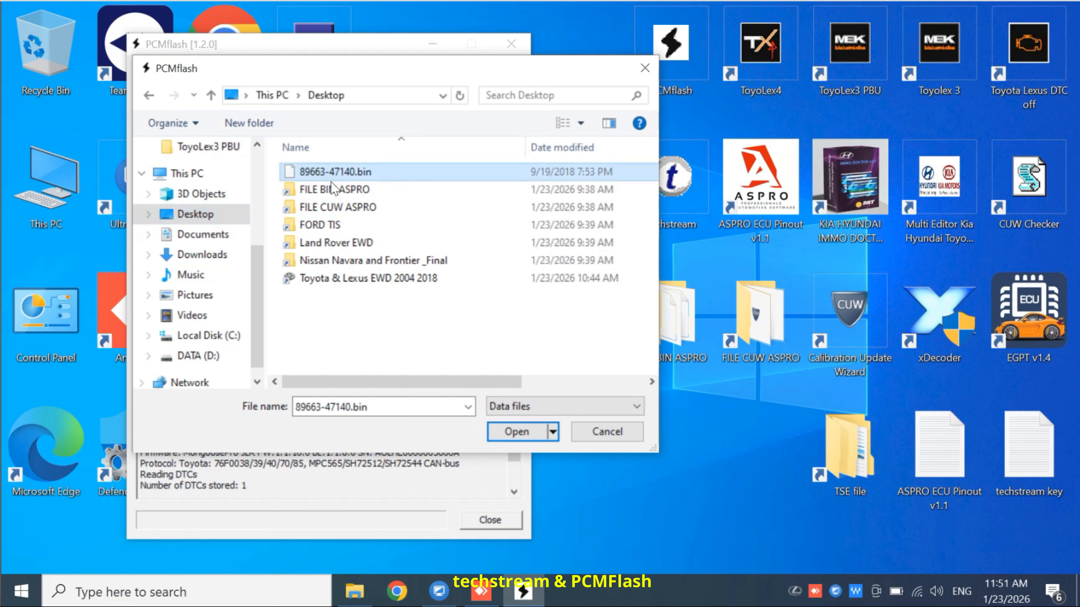
left_click(506, 437)
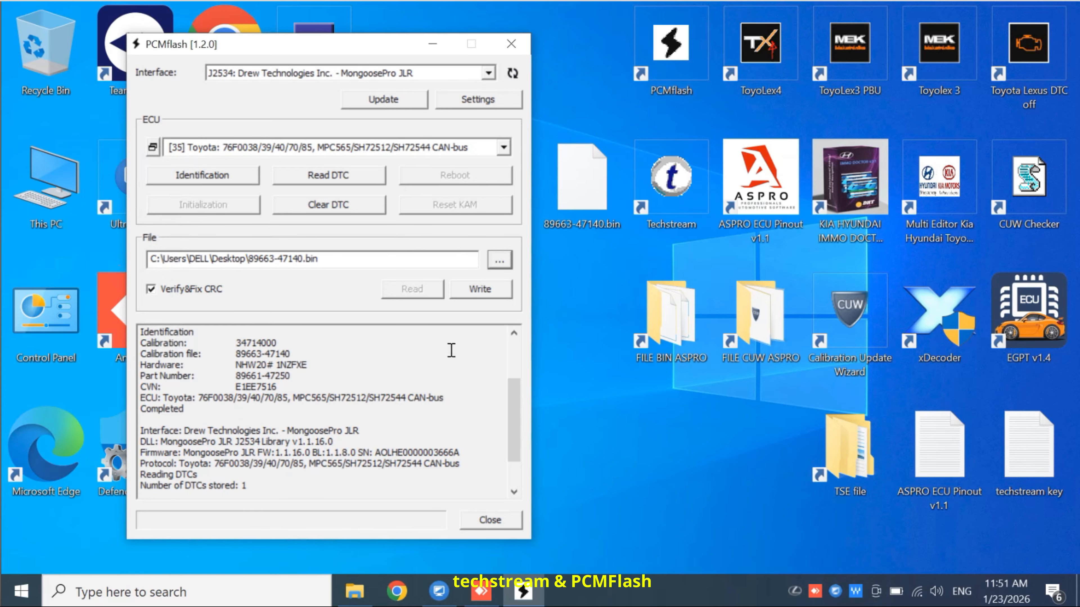
Step: Write 89663-47140.bin to the ECU, accepting the checksum, ignition and battery prompts, and close the finished write dialog
left_click(484, 288)
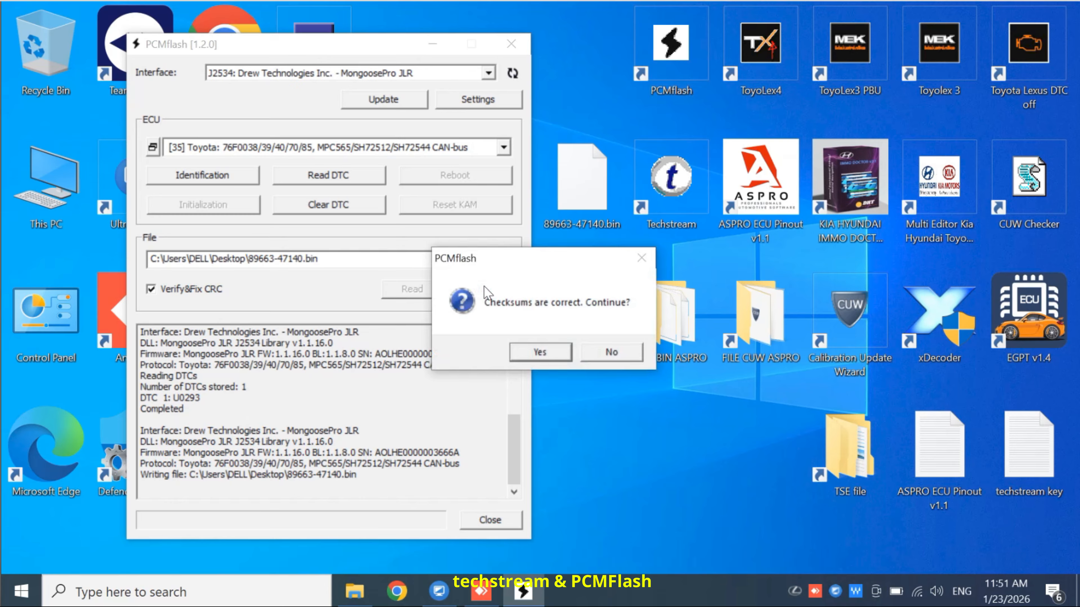
left_click(540, 351)
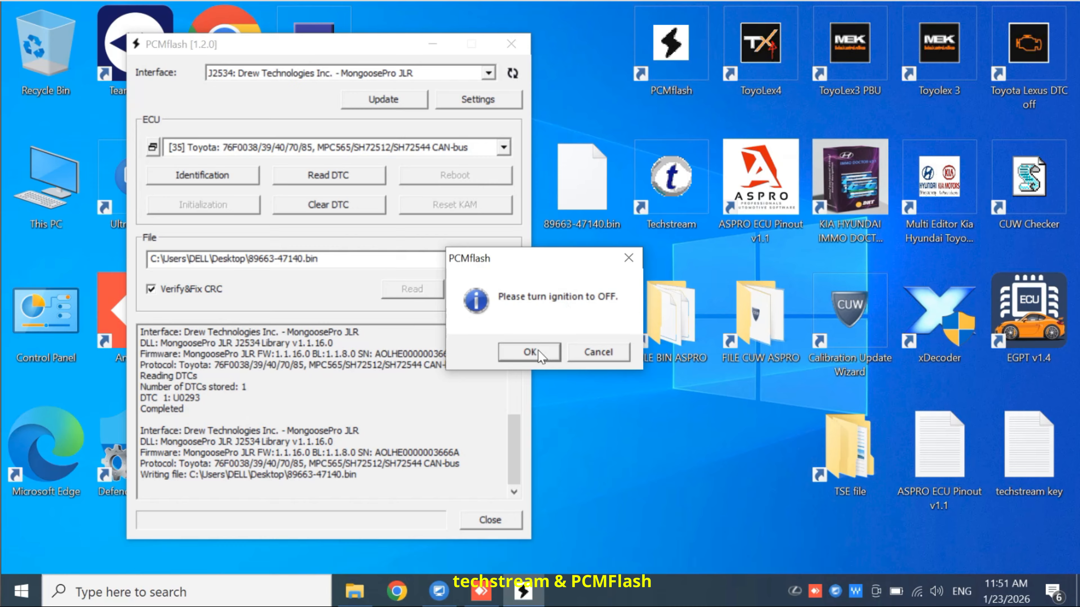
left_click(538, 350)
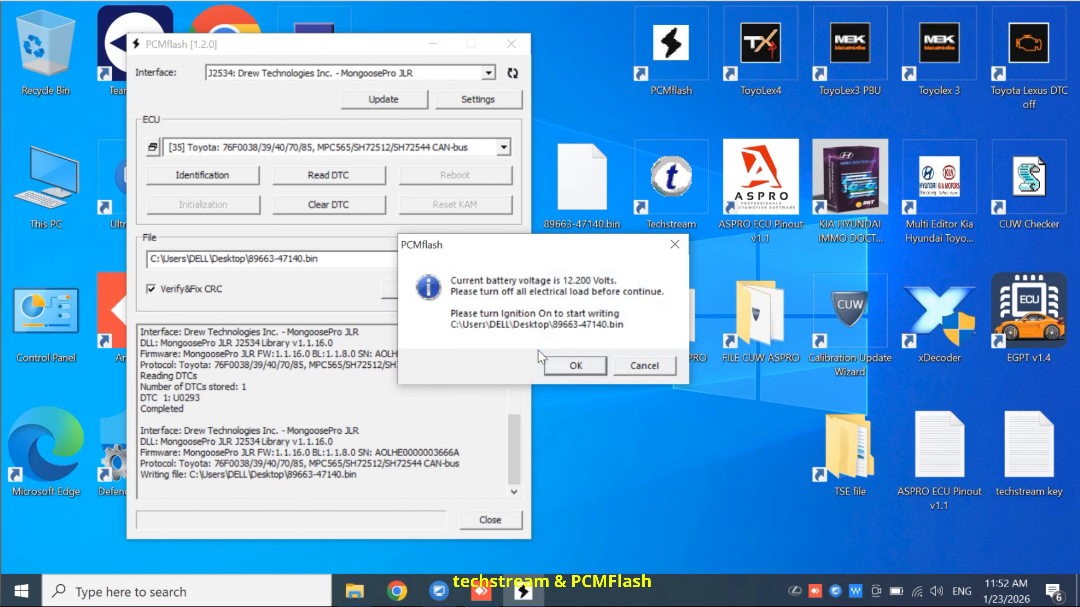
left_click(574, 366)
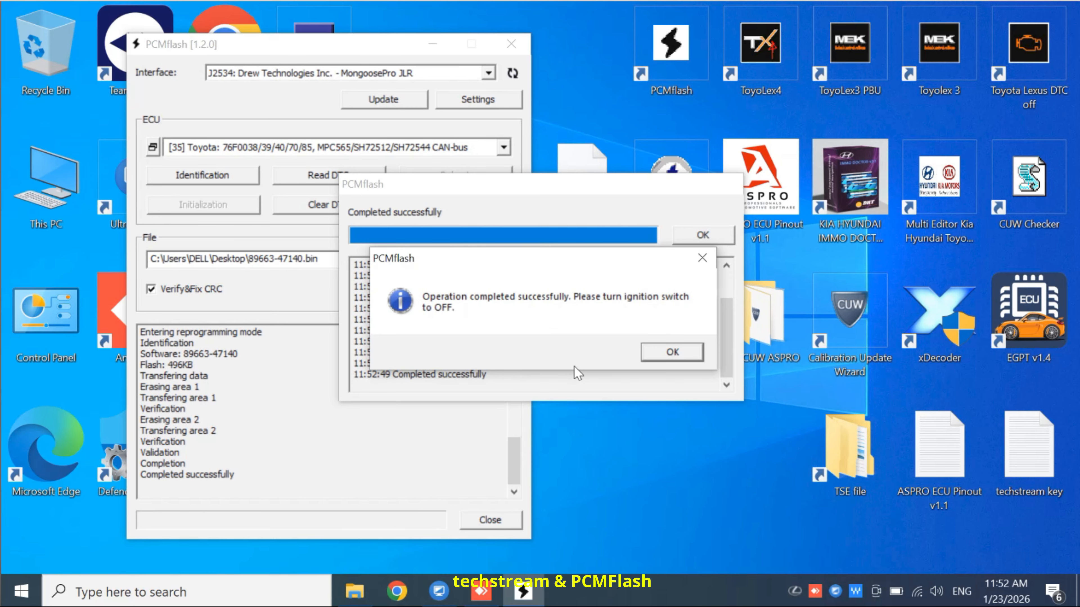
left_click(669, 357)
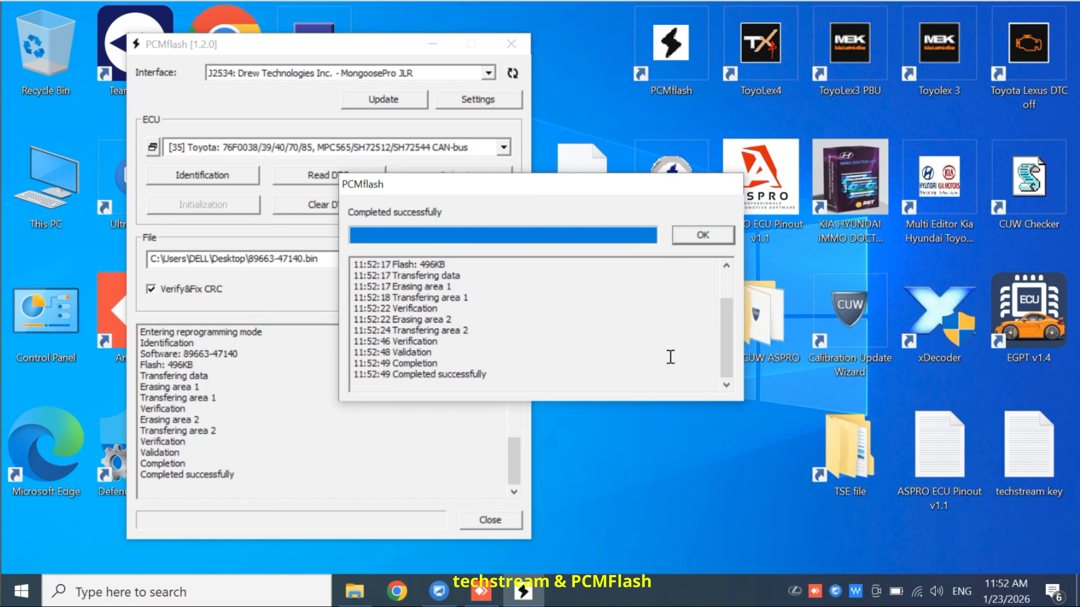
left_click(713, 238)
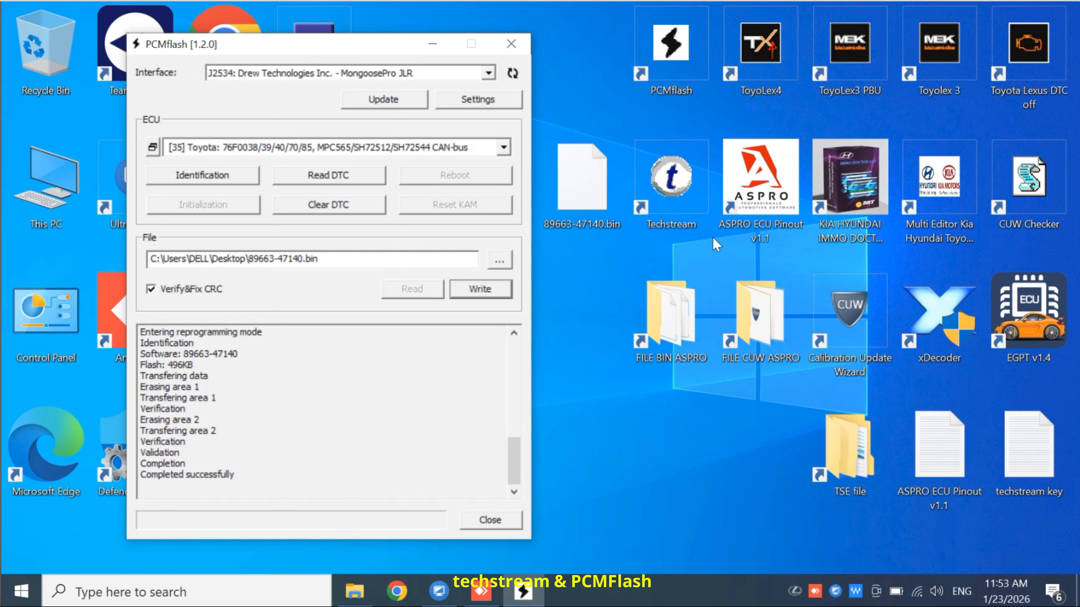
Step: Run the ECU identification again after the flash and read the stored DTCs
left_click(243, 181)
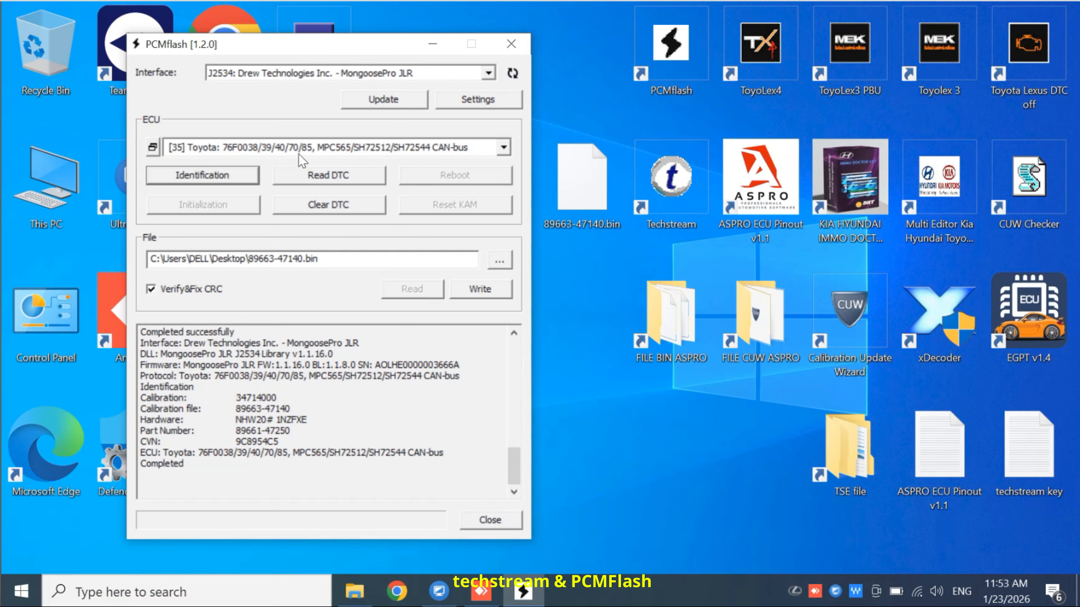
left_click(328, 177)
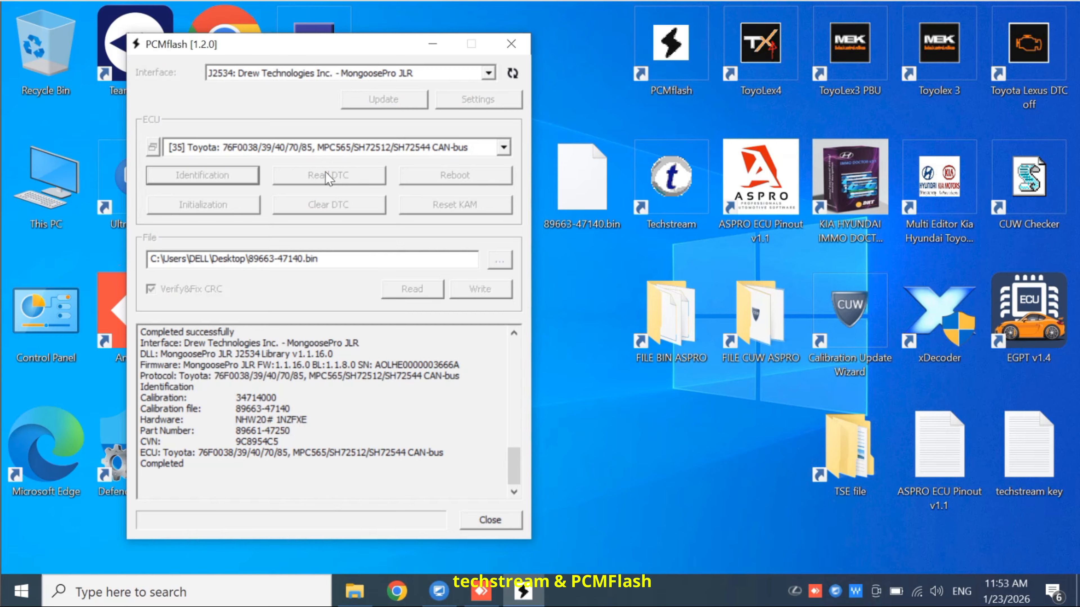